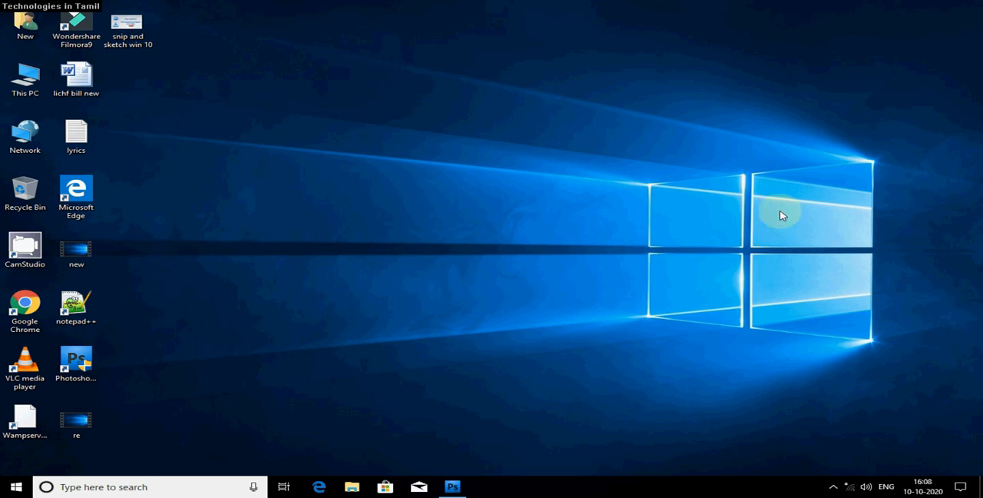
Switch to Photoshop and create a new 1280 × 720 pixel document at 500 pixels/inch in 8-bit RGB with transparent background contents.
click(453, 486)
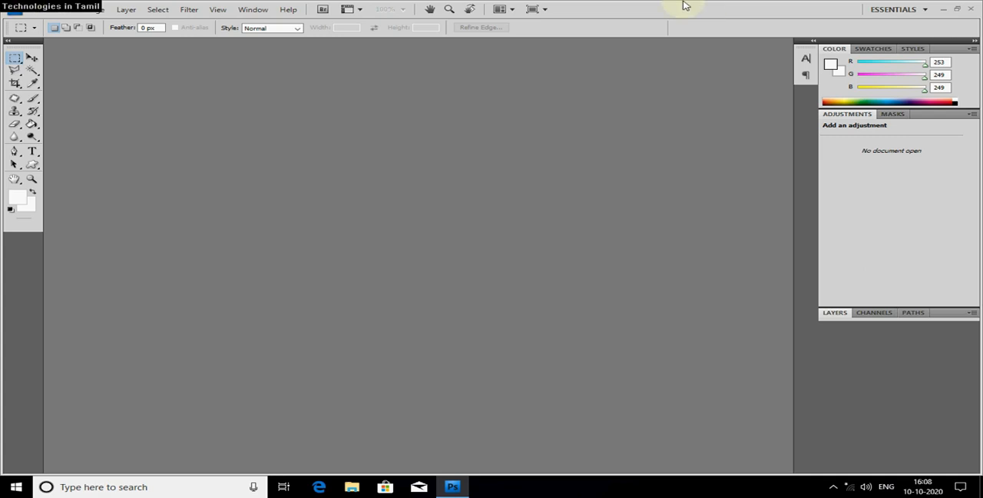
click(38, 9)
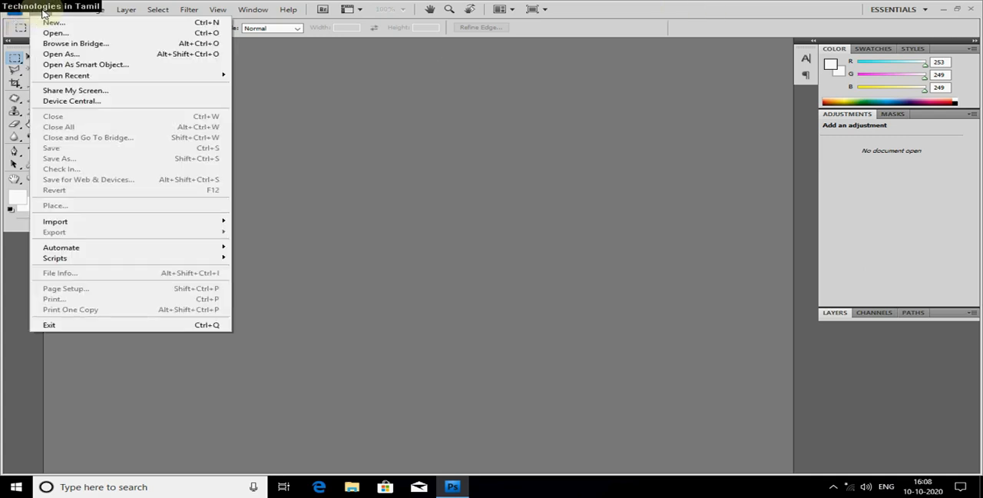
click(51, 23)
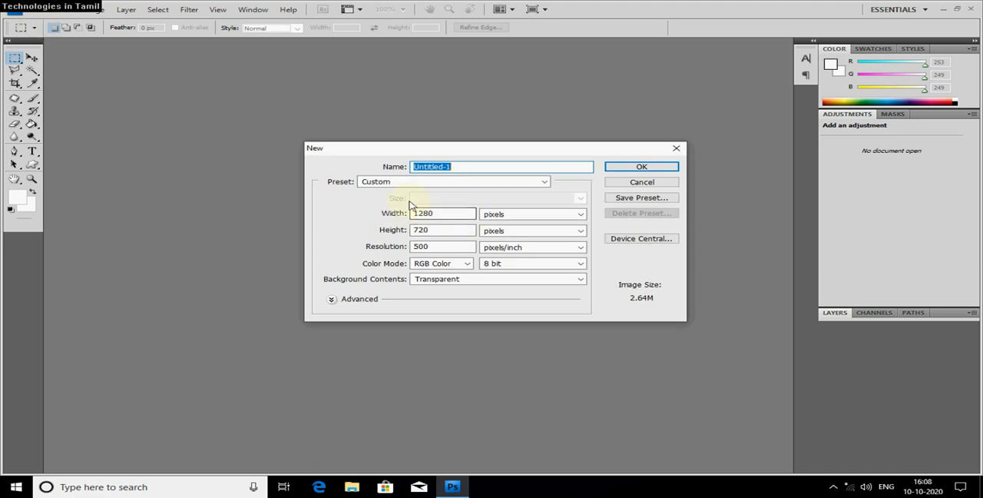
drag(543, 149, 535, 104)
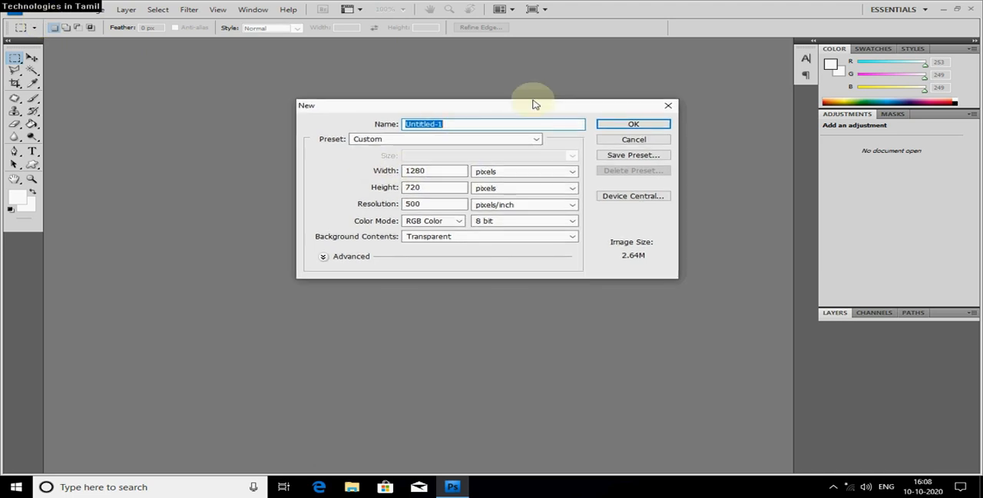
click(428, 170)
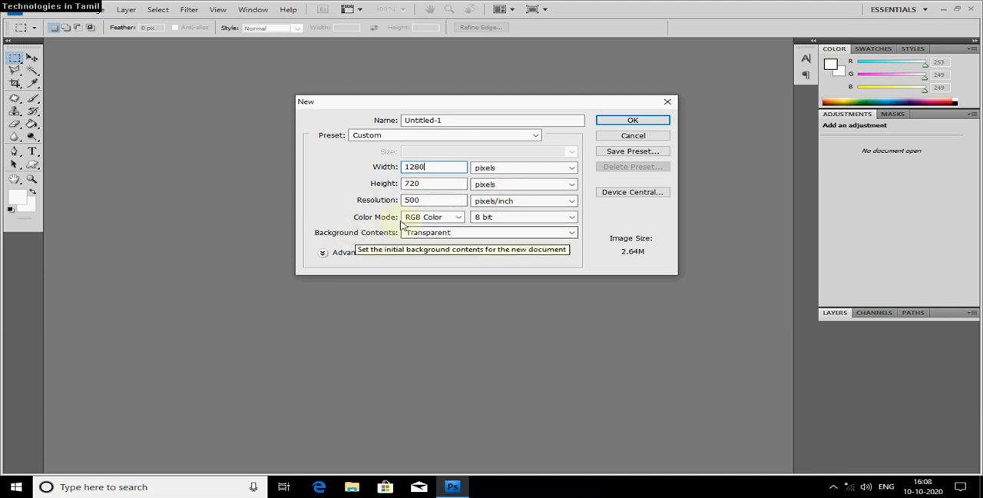
click(469, 234)
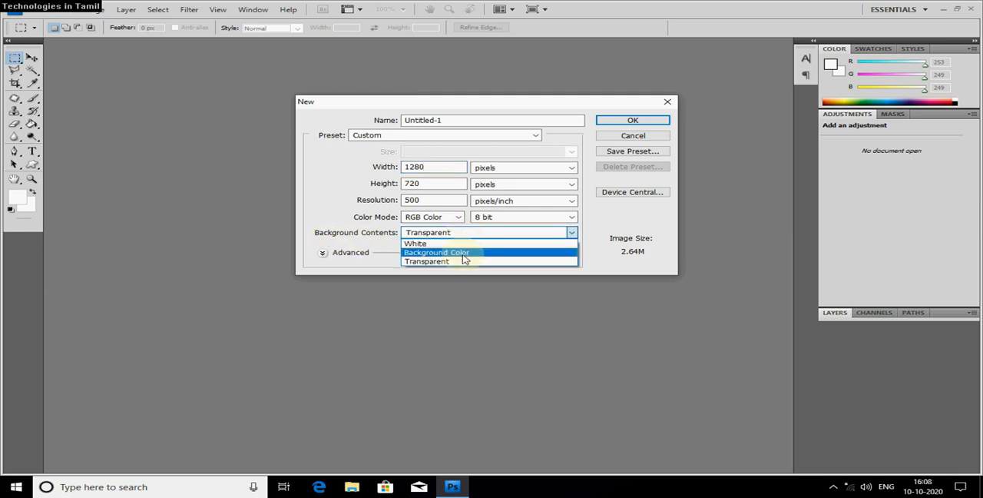
click(463, 262)
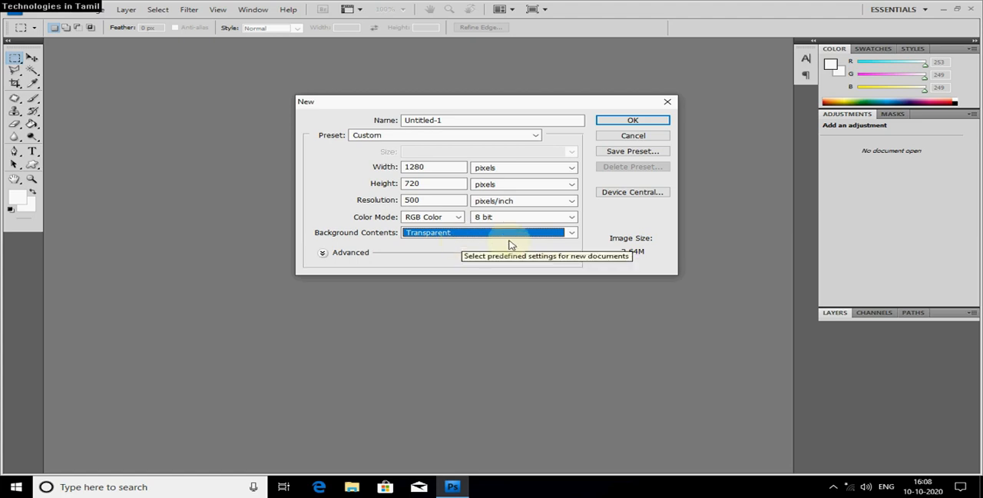
click(595, 227)
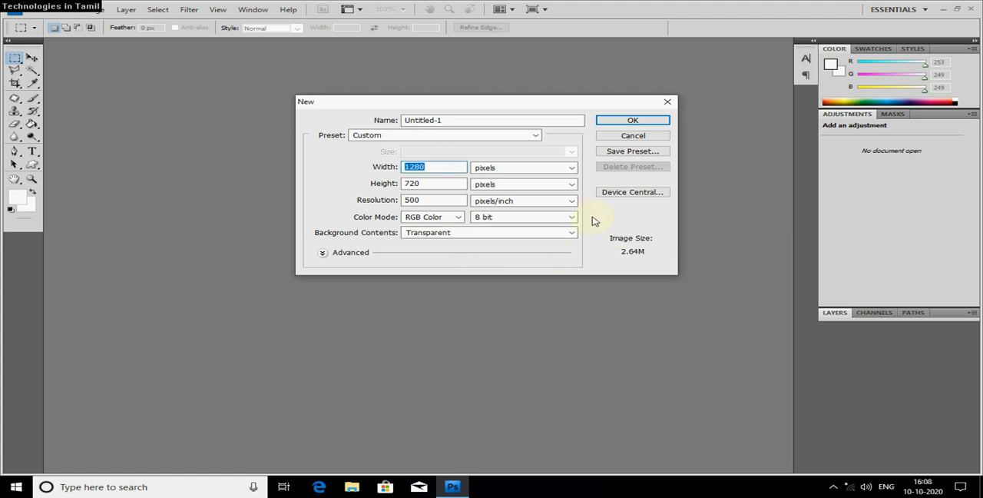
click(625, 123)
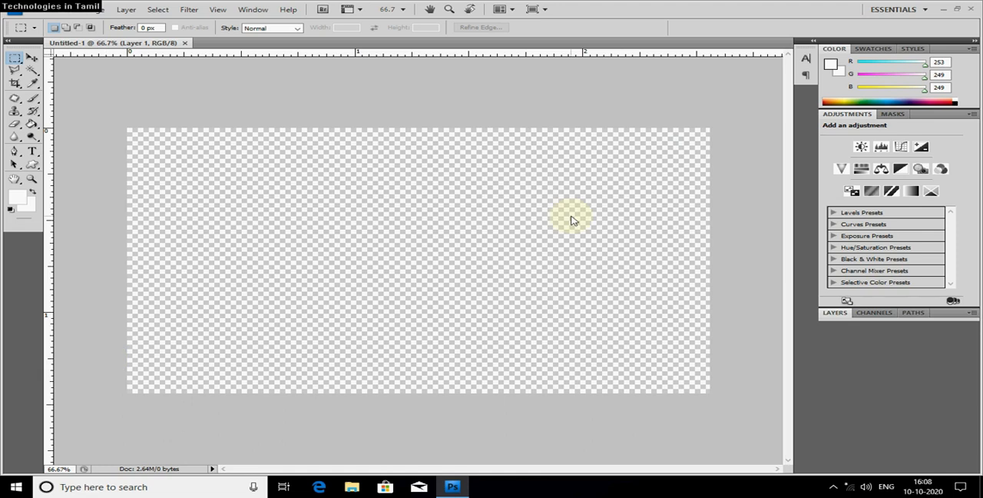
Open the image photo_backgrounds_textures_app04 from the Pictures folder.
click(44, 11)
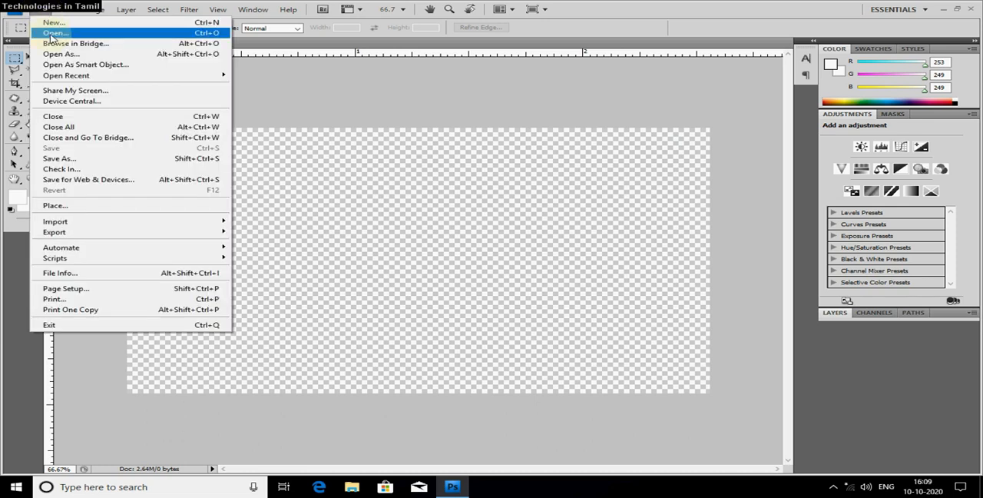
click(44, 11)
click(44, 11)
click(59, 33)
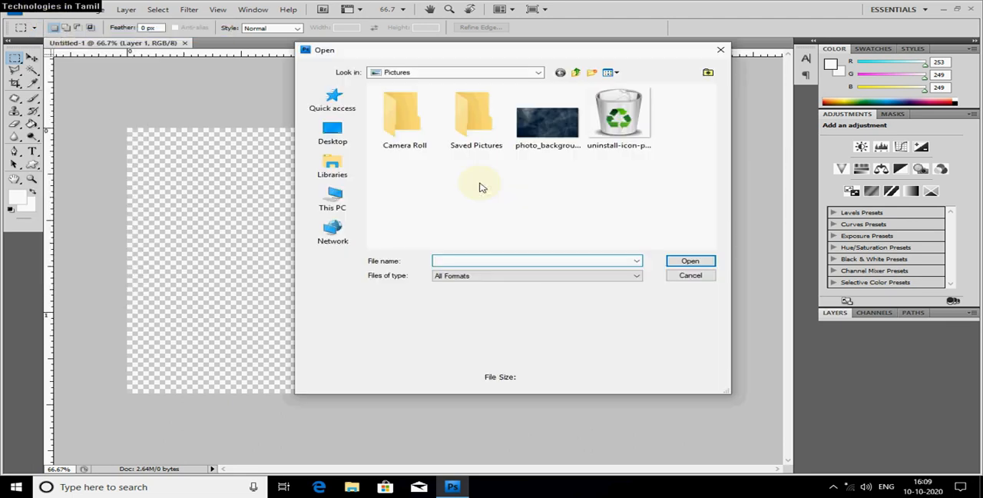
click(542, 130)
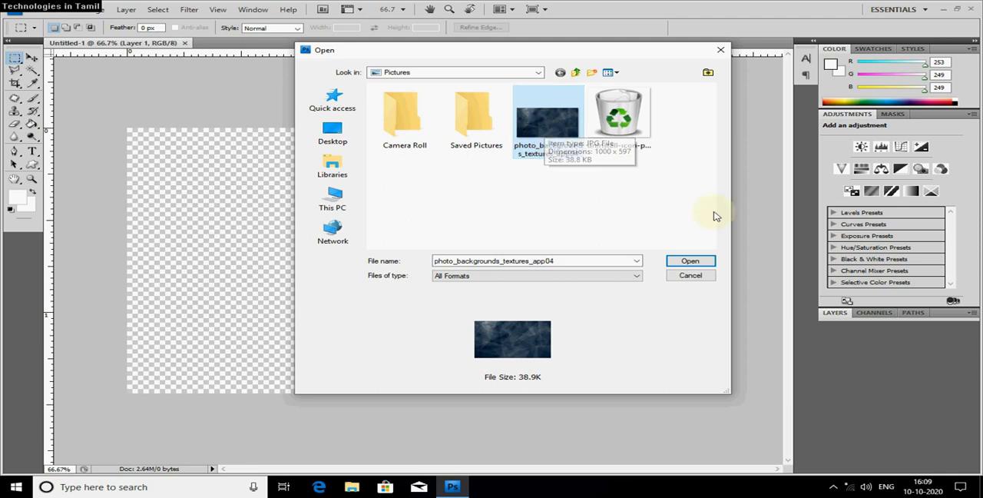
click(688, 263)
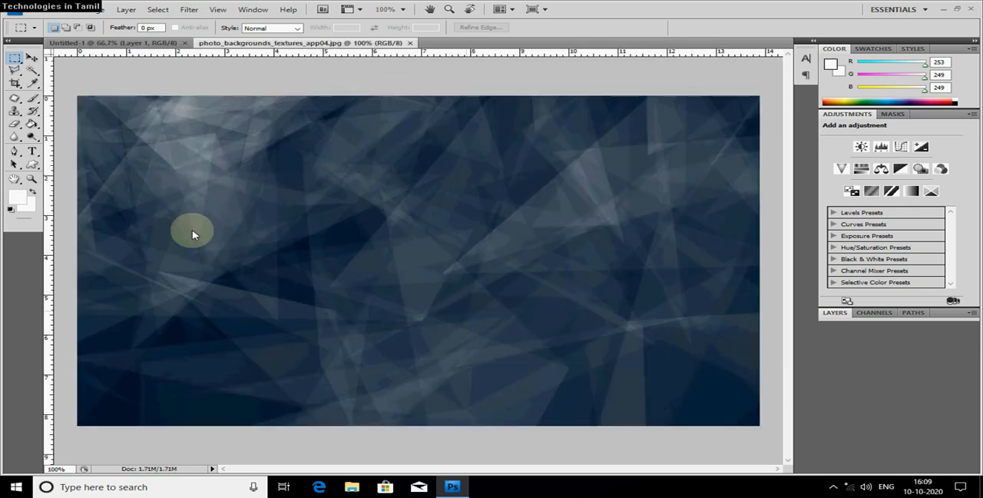
Select the entire canvas of the opened background texture image.
click(34, 9)
click(464, 169)
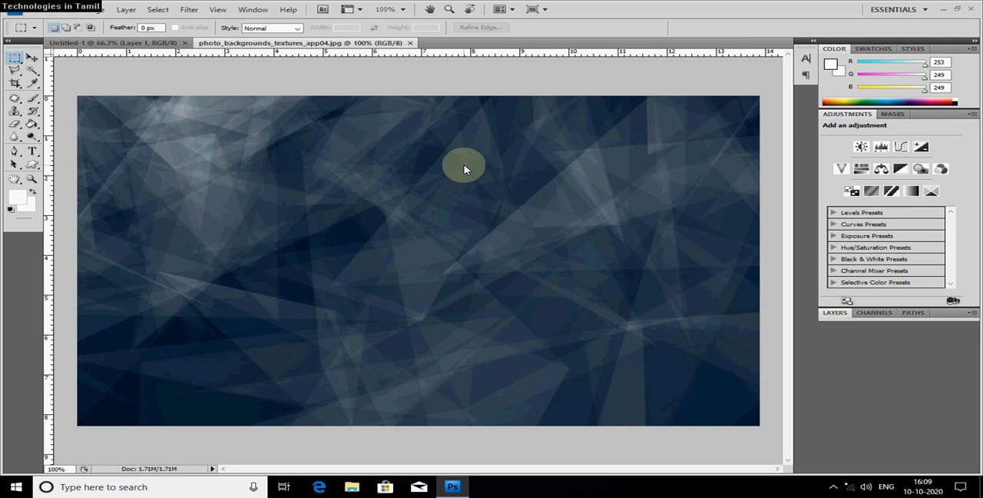
key(ctrl+a)
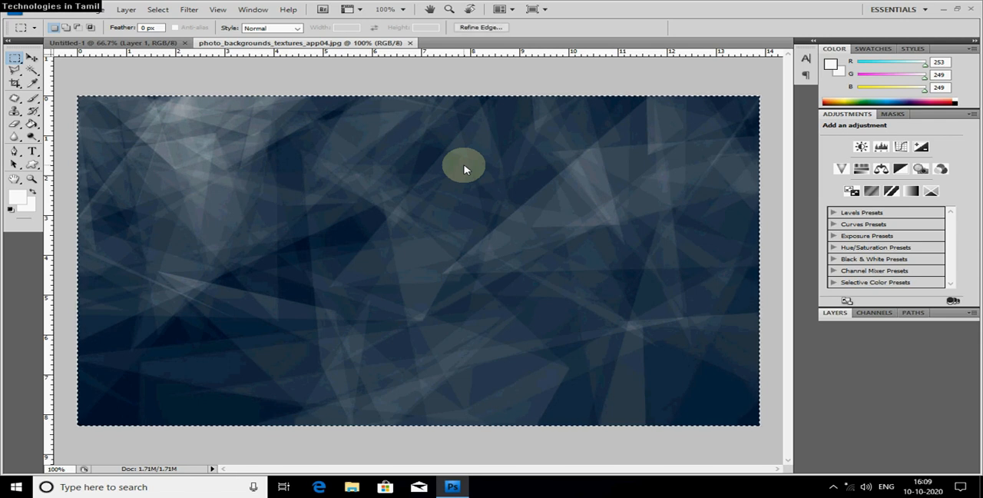
key(ctrl+d)
Search Windows for "key", open the On-Screen Keyboard, and move it up over the image.
click(181, 487)
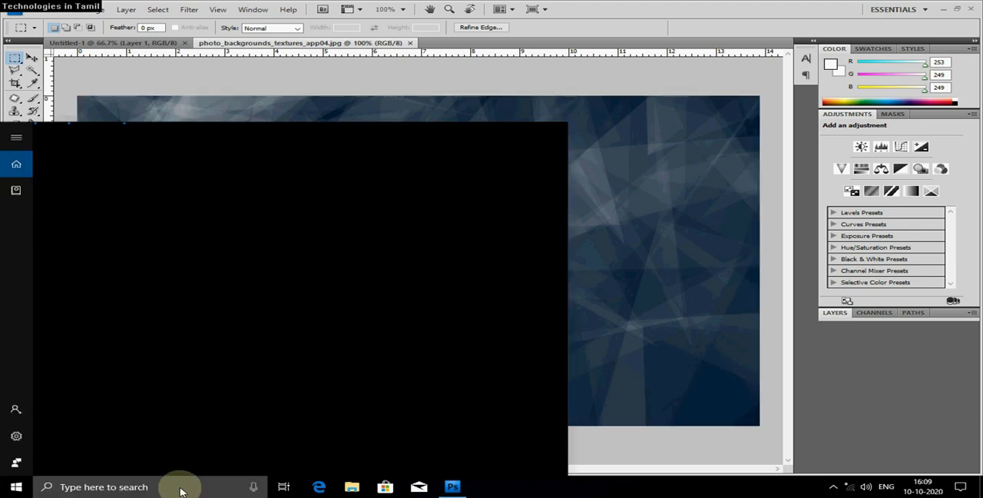
text(e)
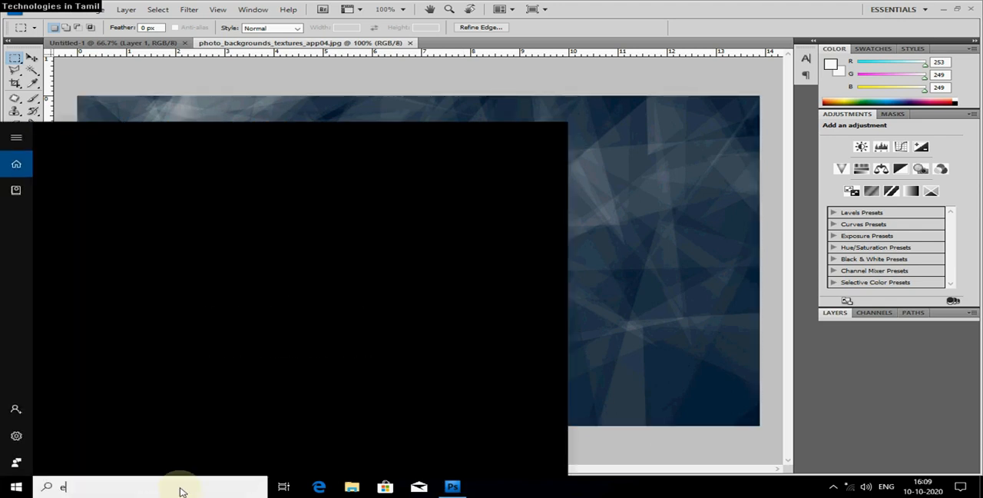
key(BackSpace)
text(ke)
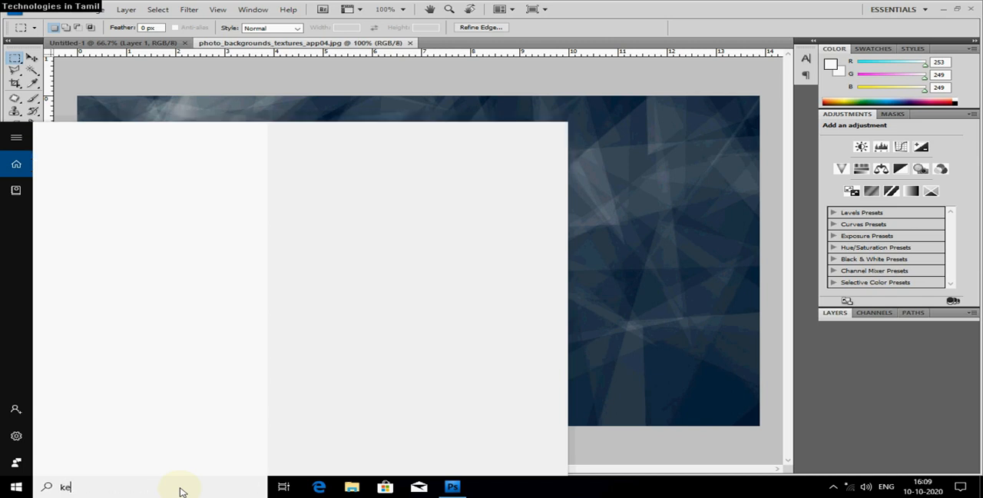
text(y)
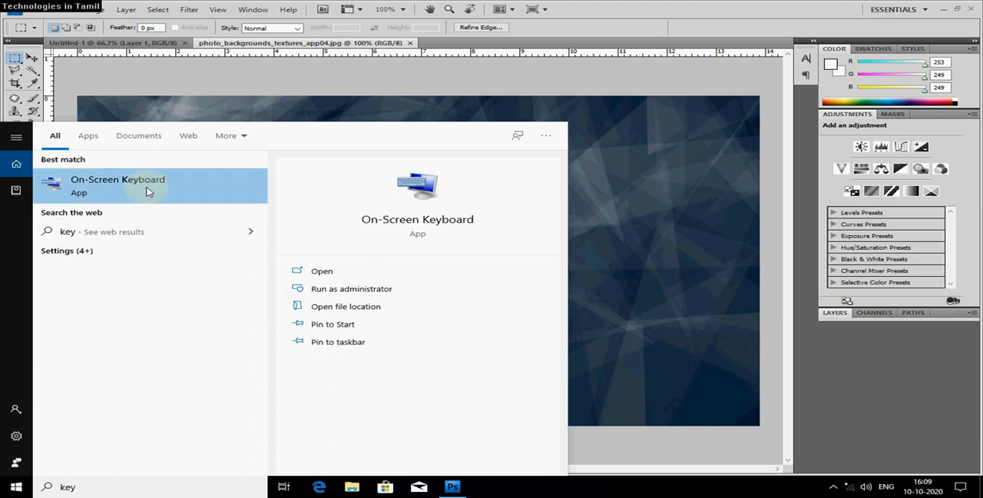
click(147, 192)
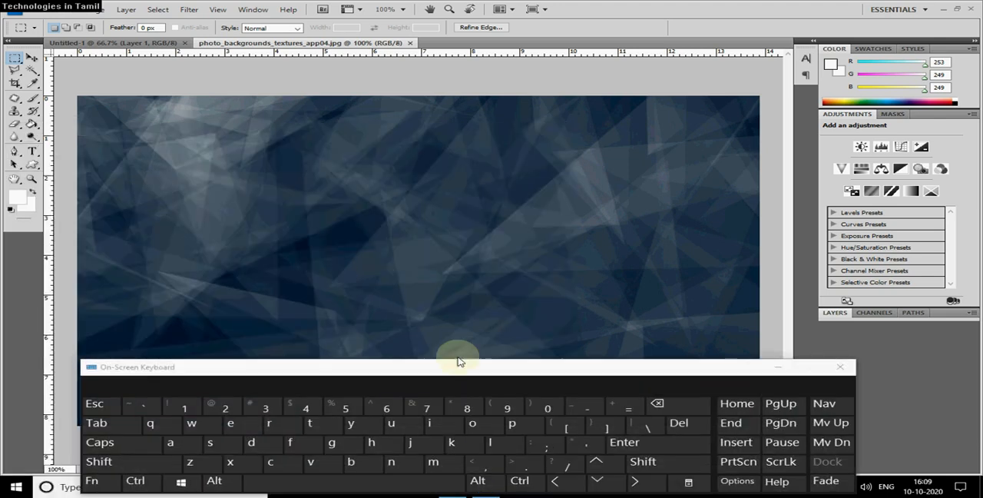
drag(454, 367, 483, 279)
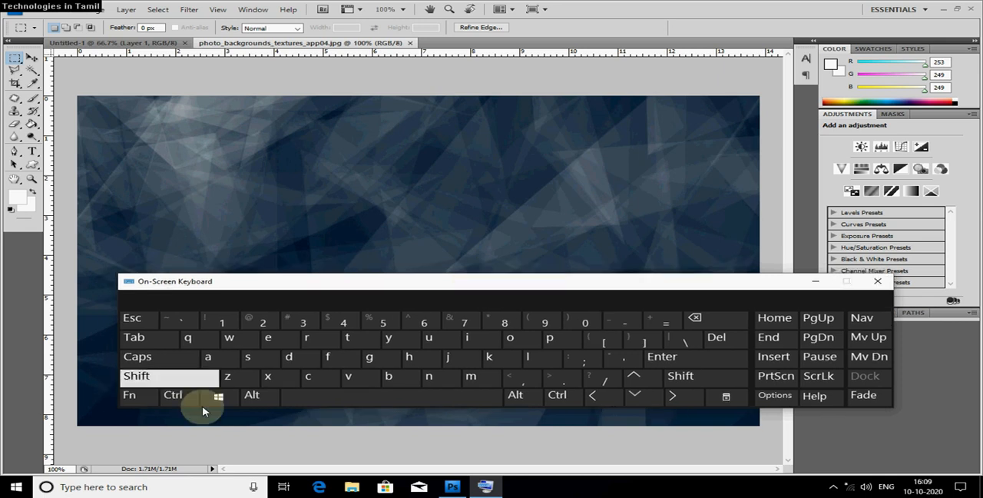
Select all of the texture image again and copy it.
click(171, 398)
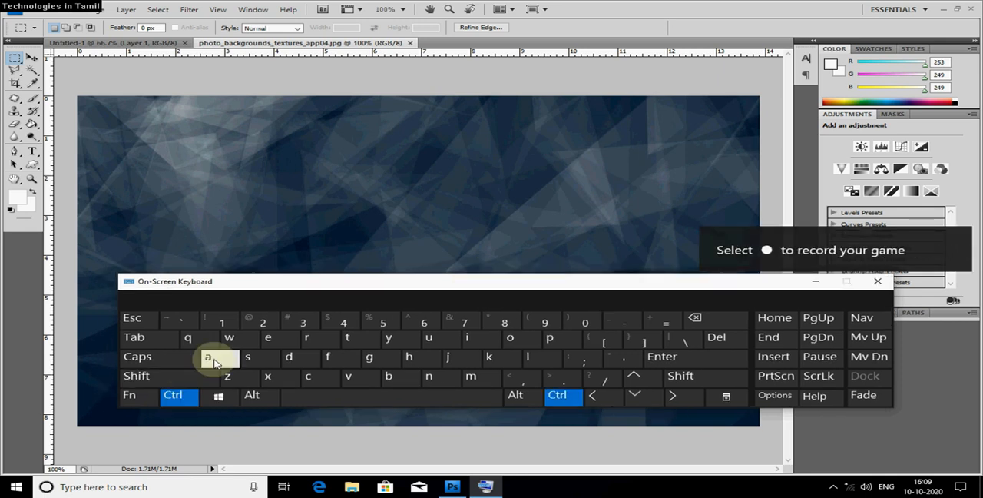
click(207, 356)
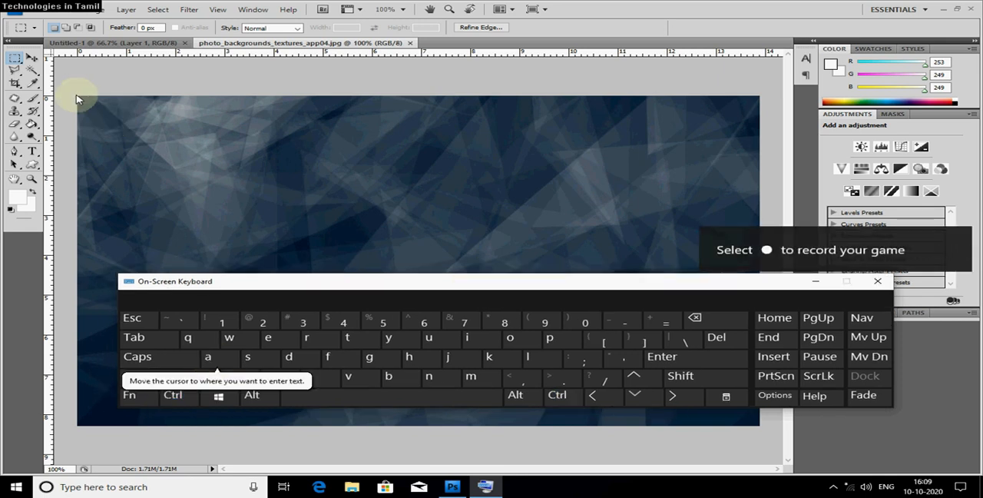
click(621, 16)
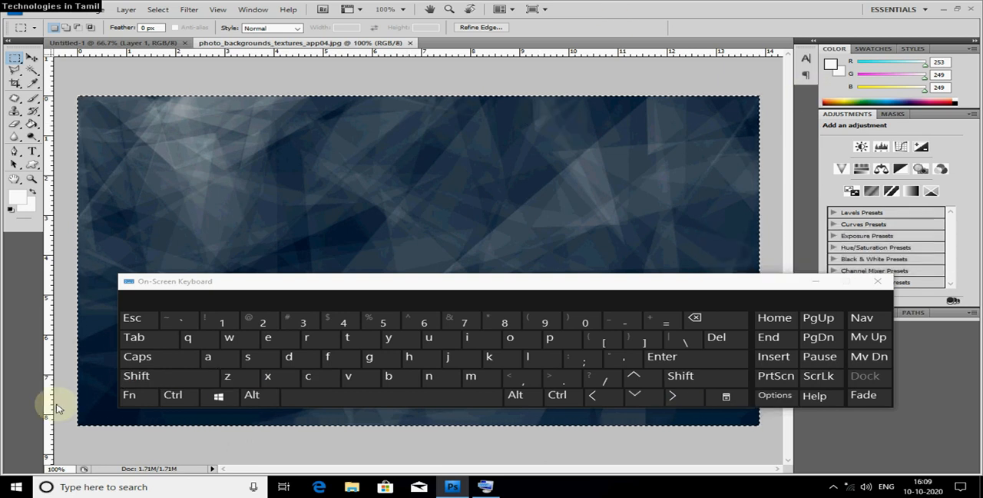
click(173, 395)
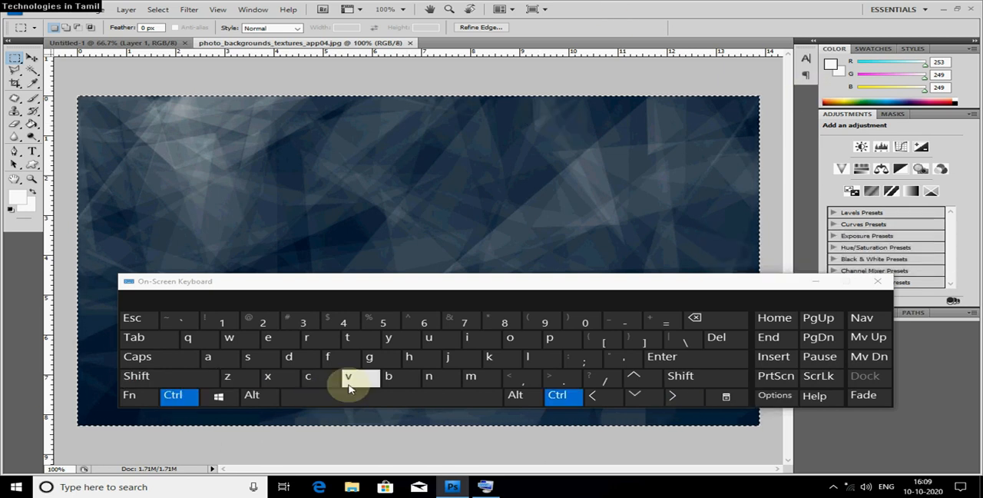
click(307, 377)
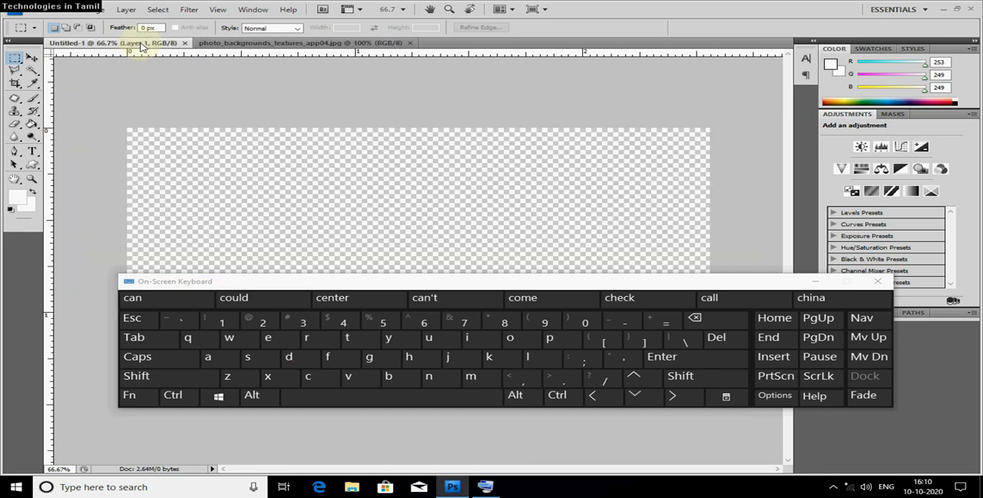
Paste the copied texture into the Untitled-1 document.
click(135, 43)
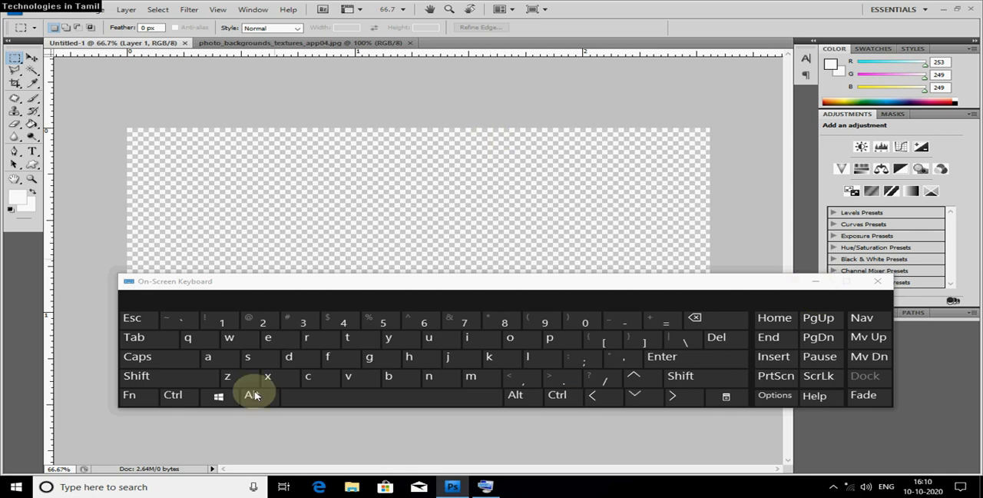
click(174, 395)
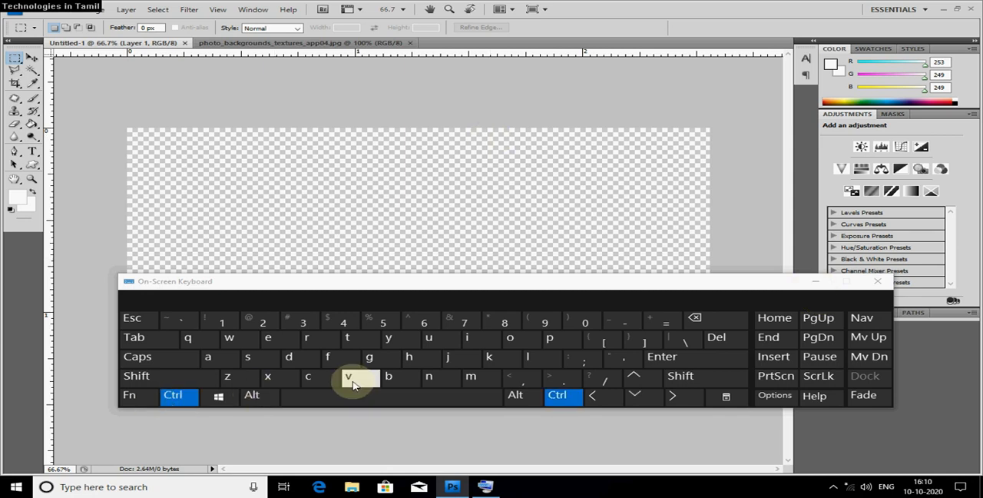
click(353, 384)
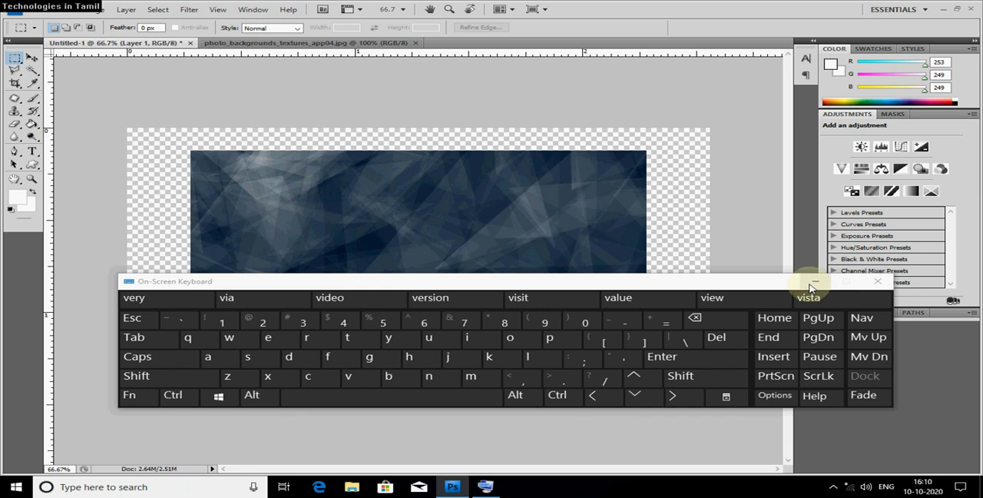
Move the On-Screen Keyboard aside from the pasted texture and try to start Free Transform.
drag(653, 287, 682, 412)
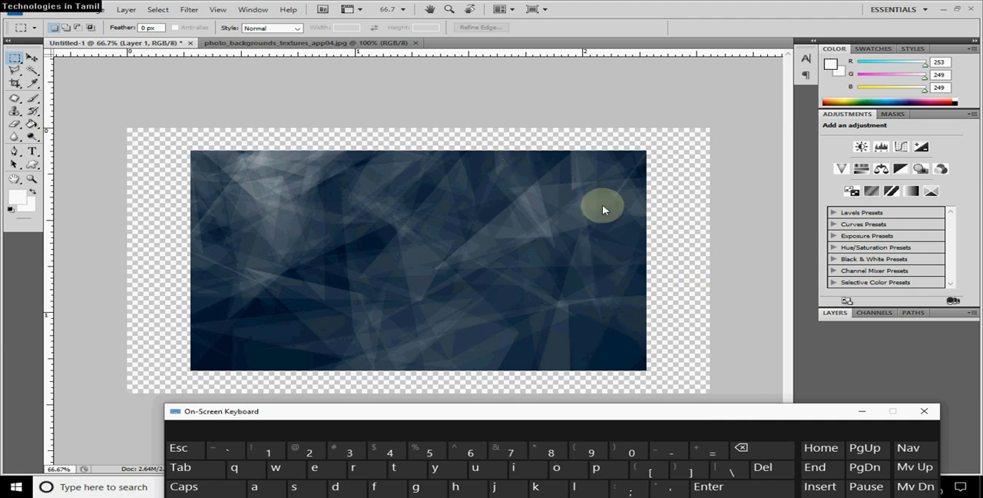
drag(487, 416, 839, 223)
click(578, 338)
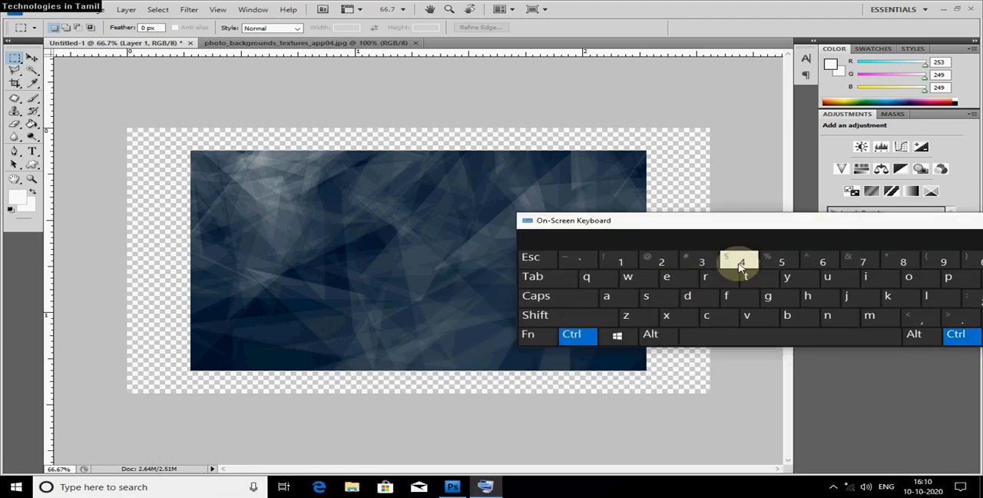
click(744, 280)
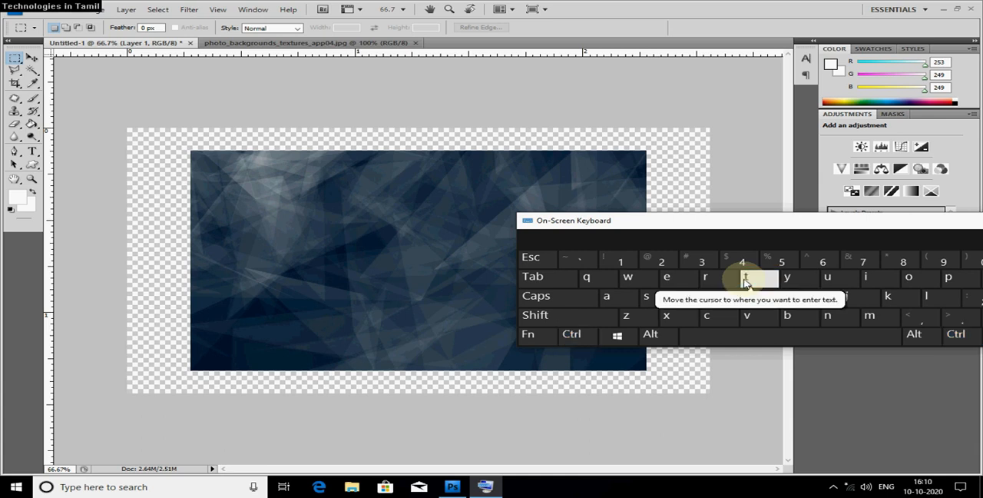
drag(827, 230, 848, 275)
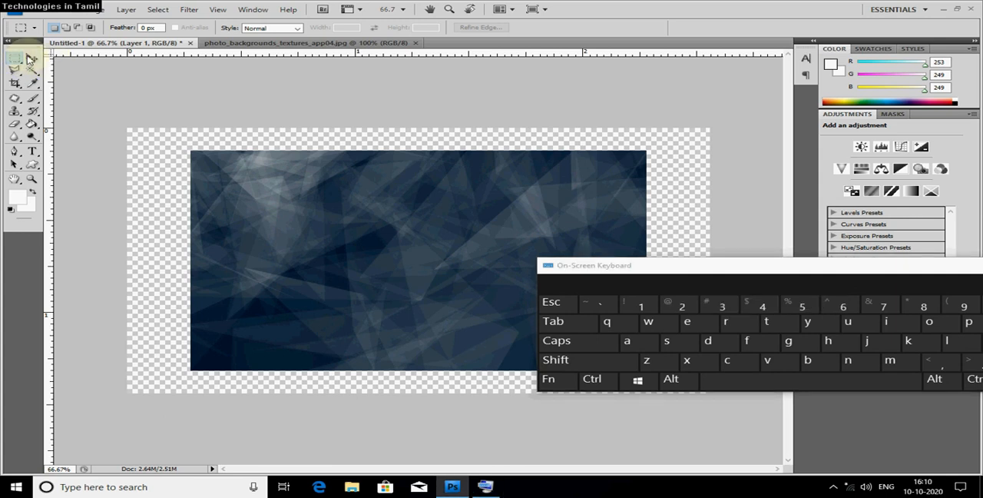
Free-transform the pasted texture, uncover it from the On-Screen Keyboard, and stretch its upper-left corner to the canvas's upper-left corner.
click(32, 59)
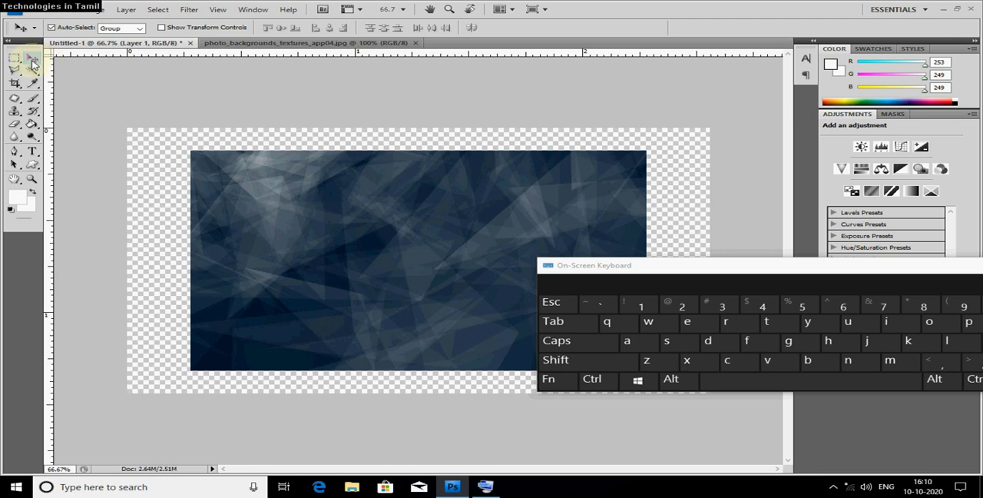
click(592, 379)
click(764, 326)
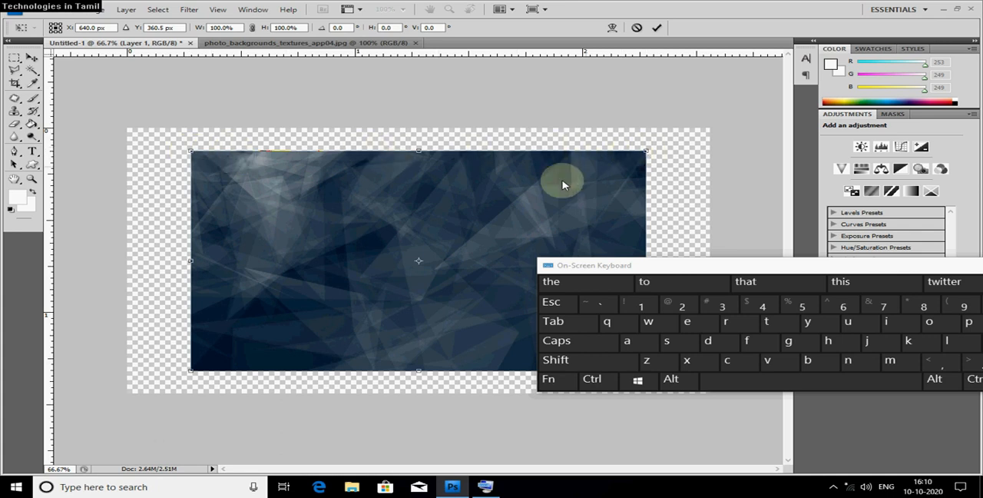
drag(725, 272, 483, 429)
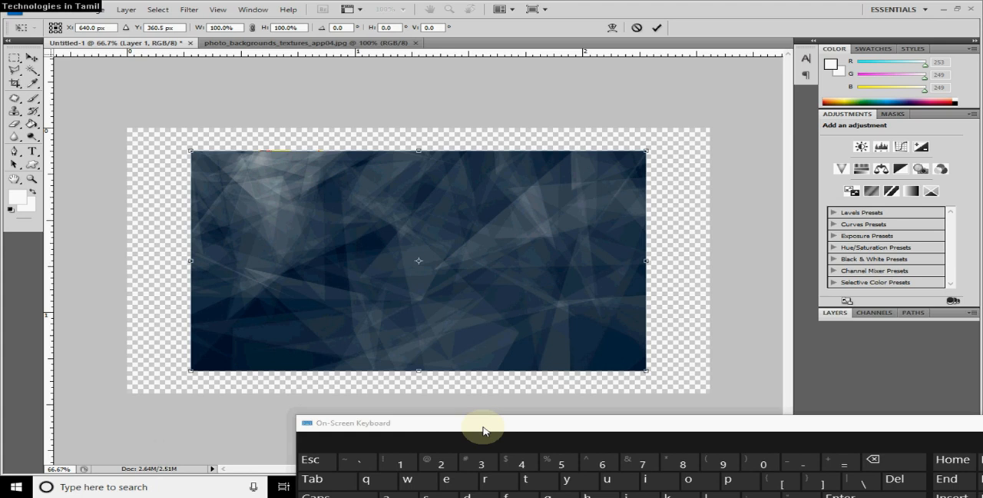
drag(191, 153, 127, 129)
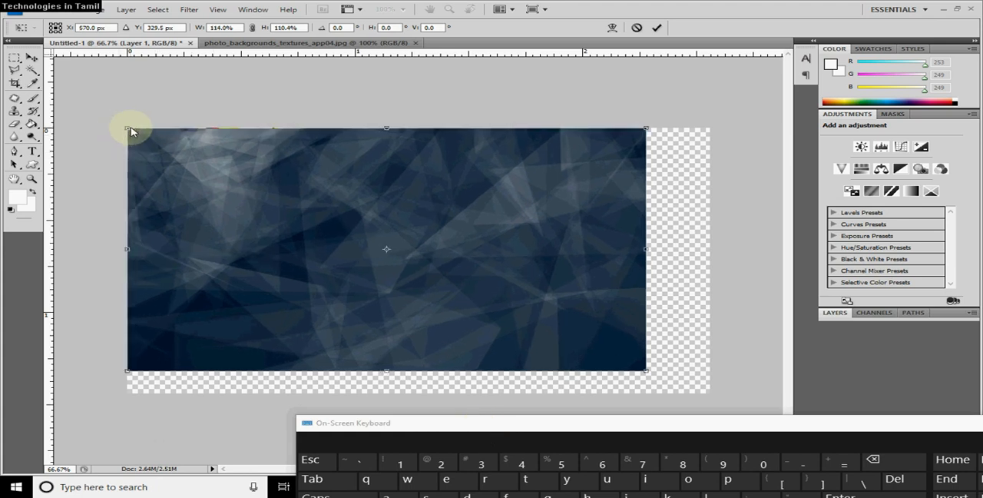
Stretch the texture's lower-right corner to the canvas's lower-right corner so it fills the canvas, and apply the transform.
drag(630, 426, 734, 282)
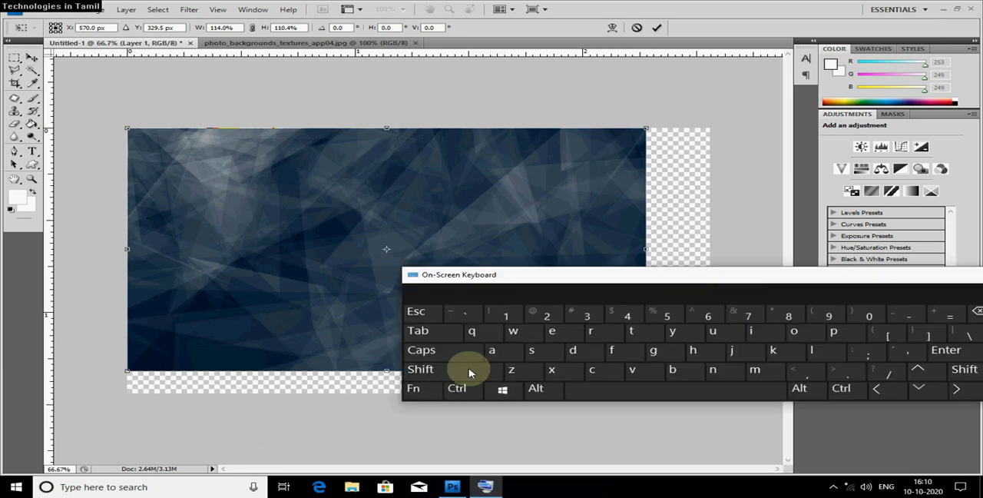
click(436, 372)
click(709, 6)
drag(719, 284, 540, 435)
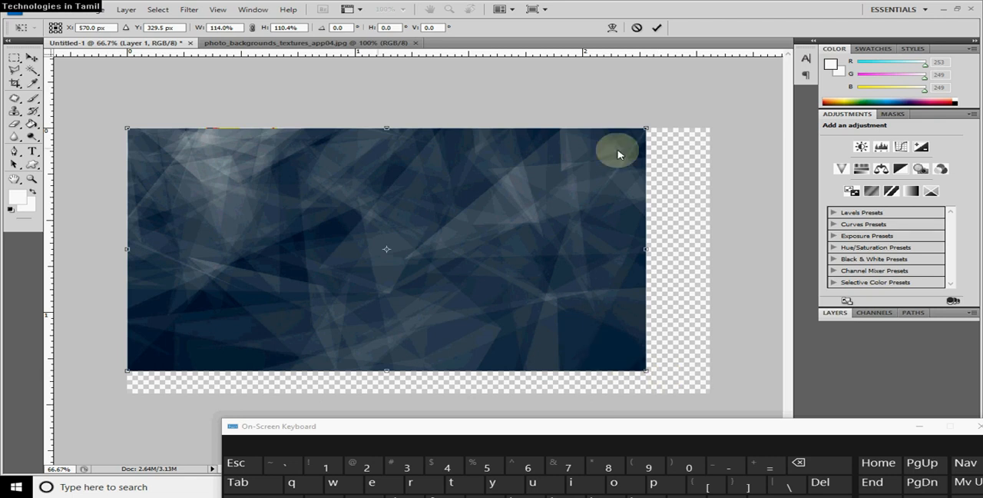
drag(644, 375, 711, 395)
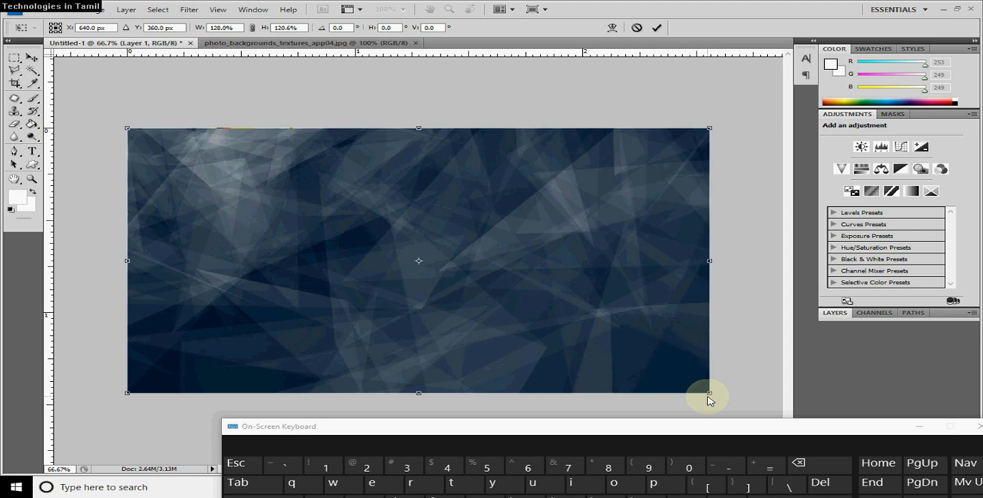
drag(704, 424, 691, 375)
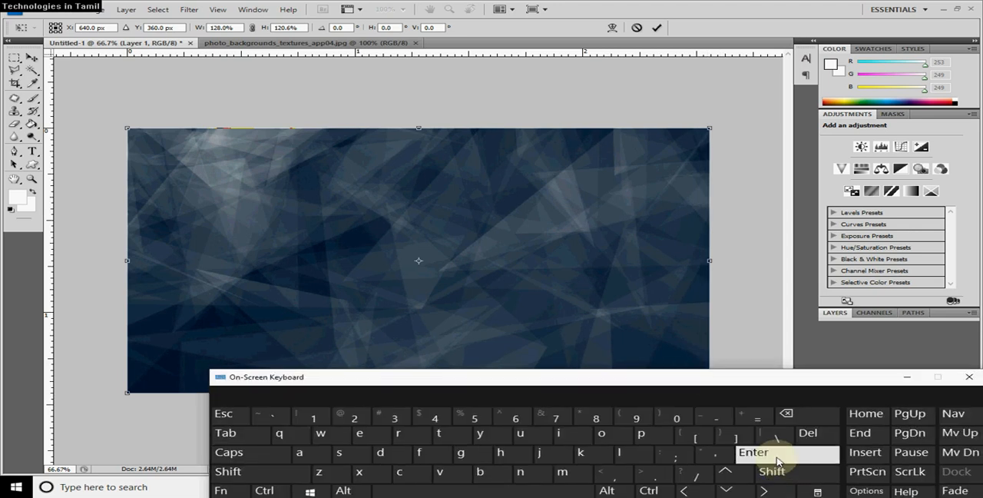
click(768, 454)
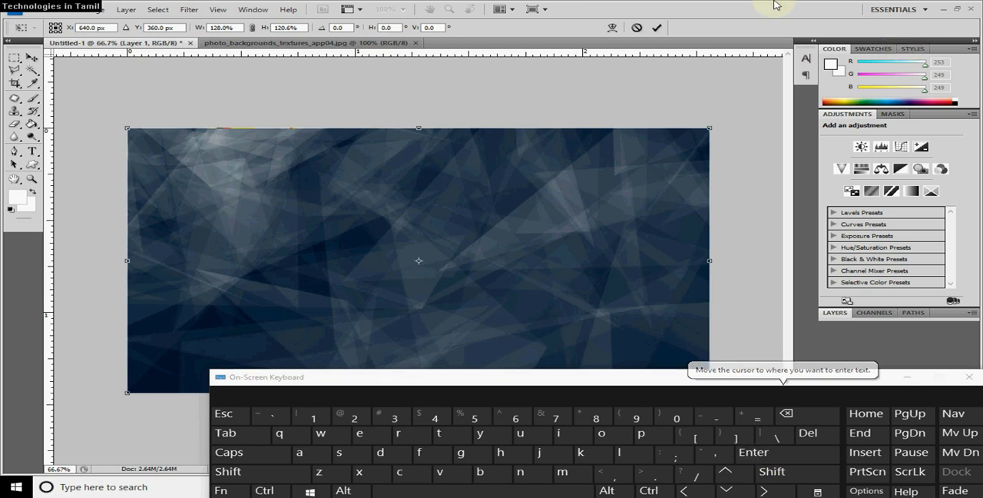
click(667, 243)
key(Return)
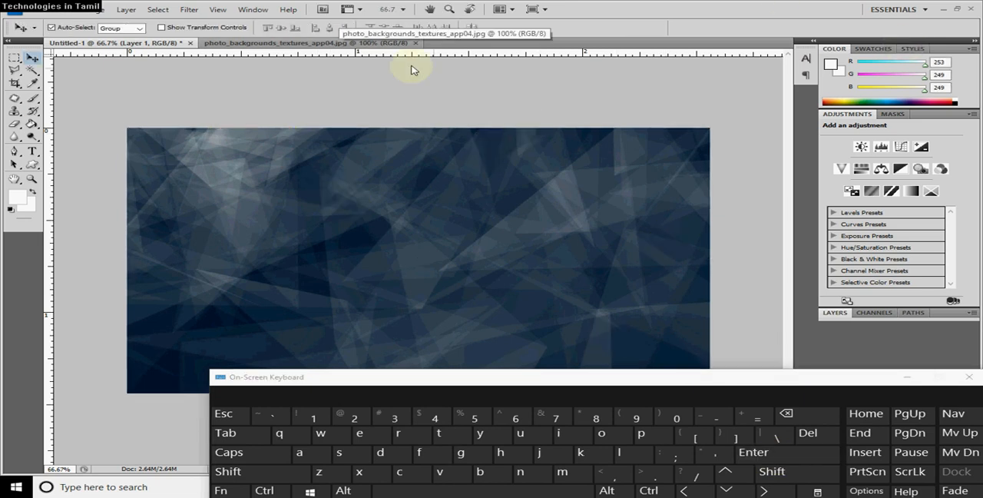
Close the source image photo_backgrounds_textures_app04.jpg.
click(303, 43)
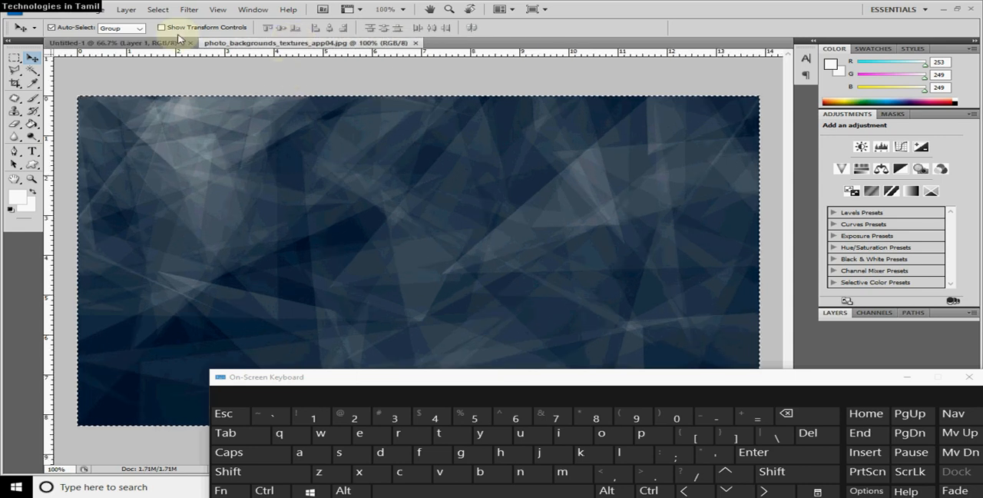
click(415, 43)
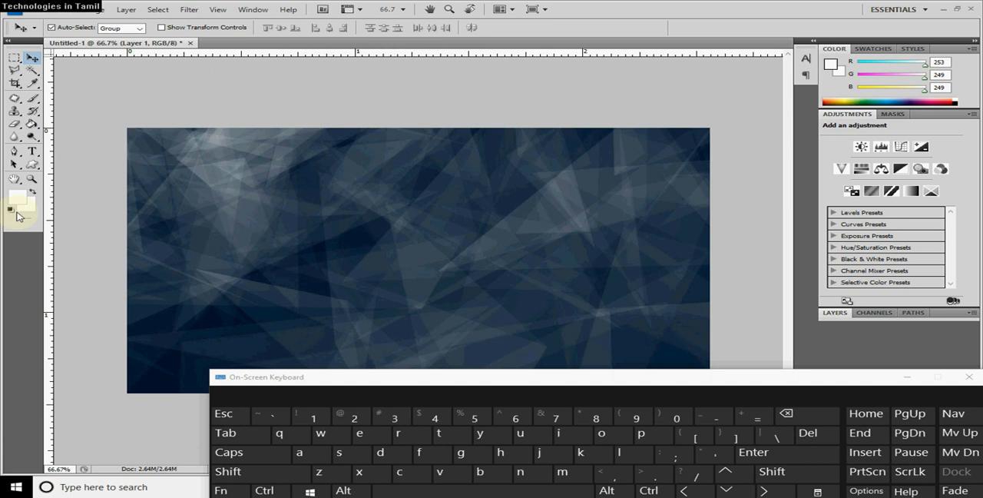
Add the text "Thumbnail Video" near the canvas's upper-left corner and commit it by switching to the Move tool.
click(33, 154)
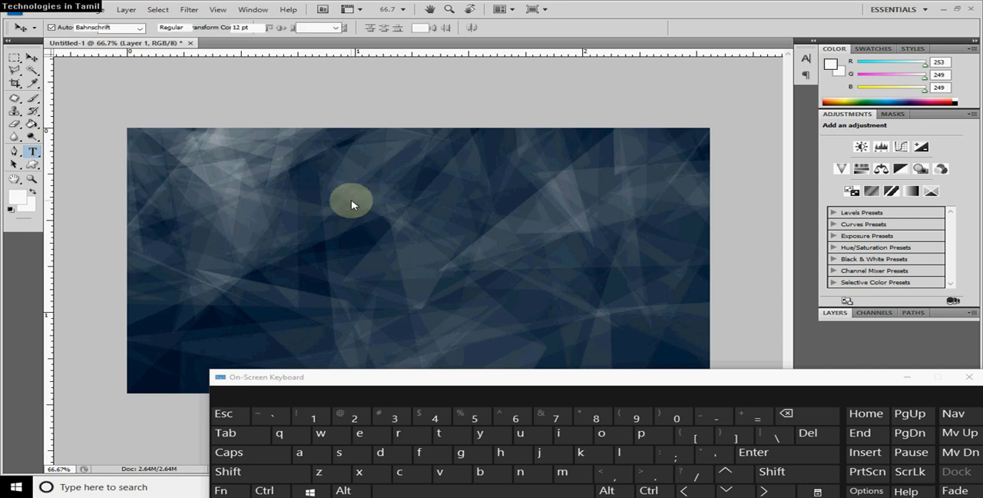
click(206, 184)
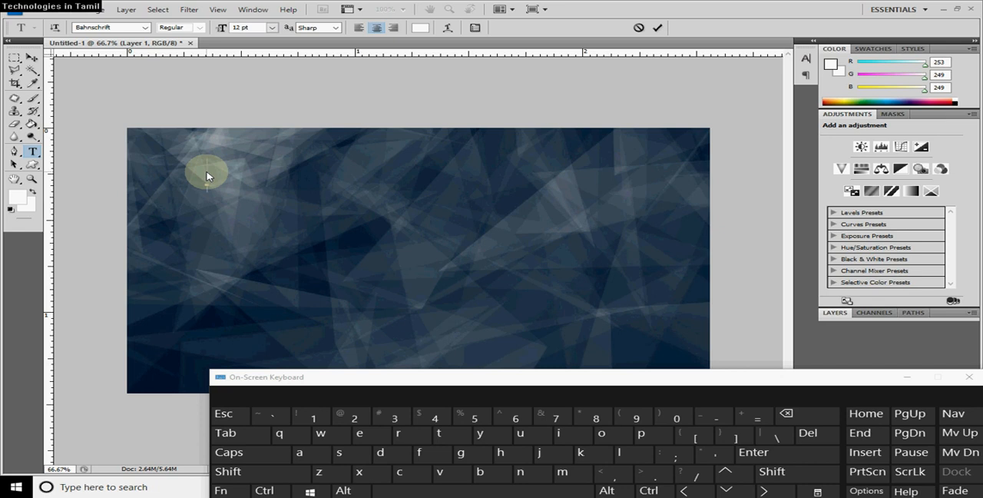
key(shift)
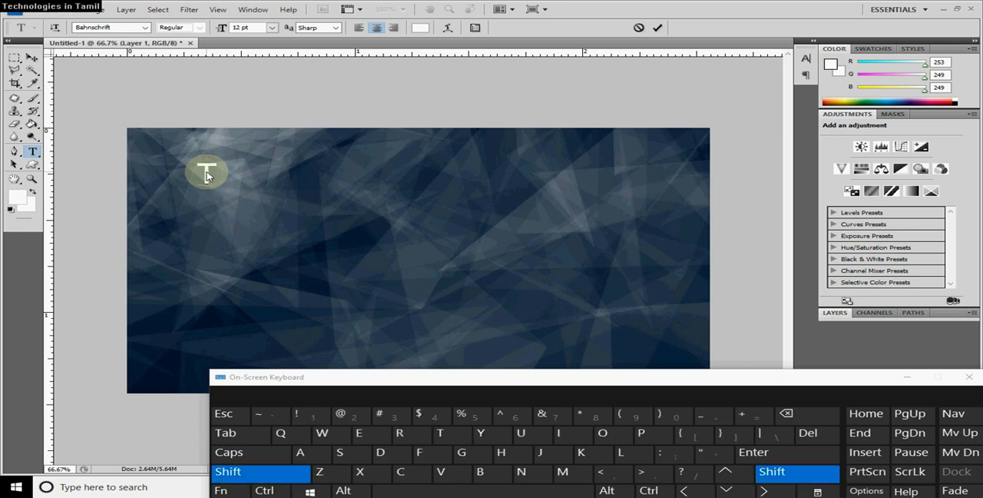
text(humb)
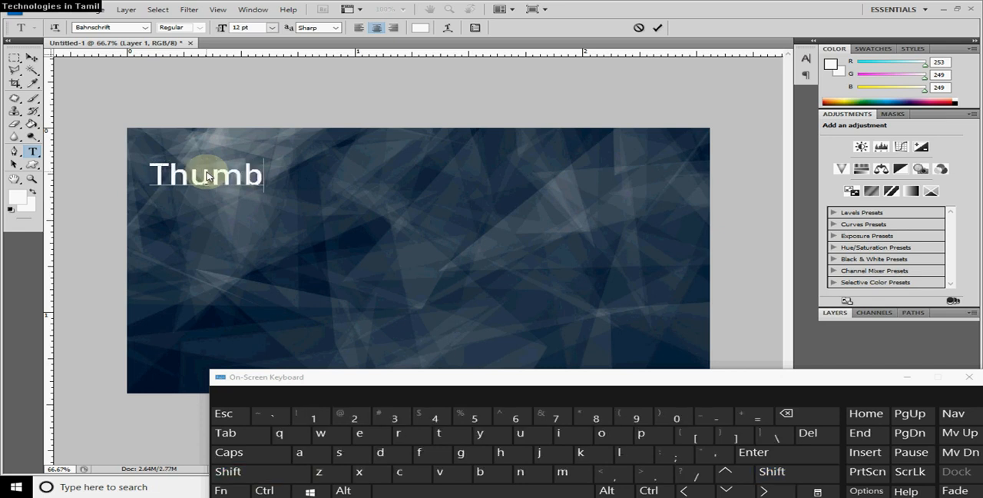
text(nai)
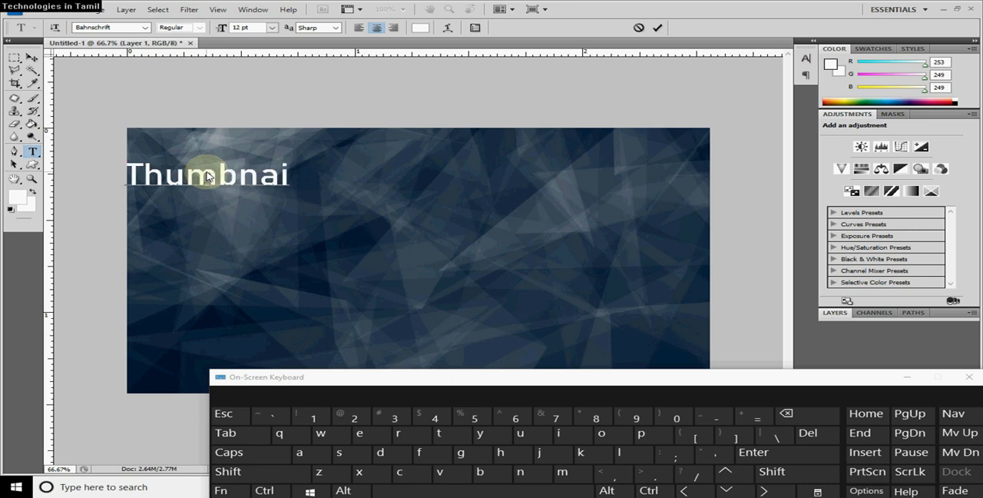
text(l V)
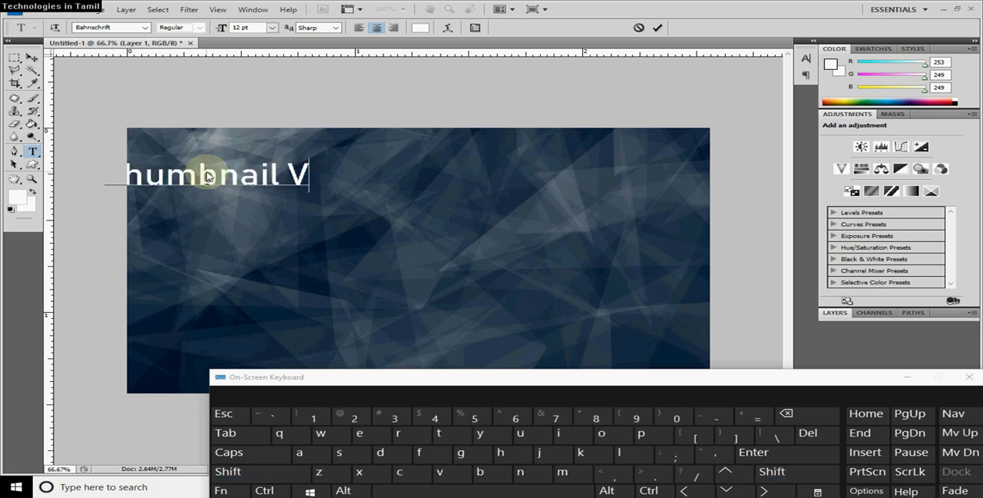
text(ideo)
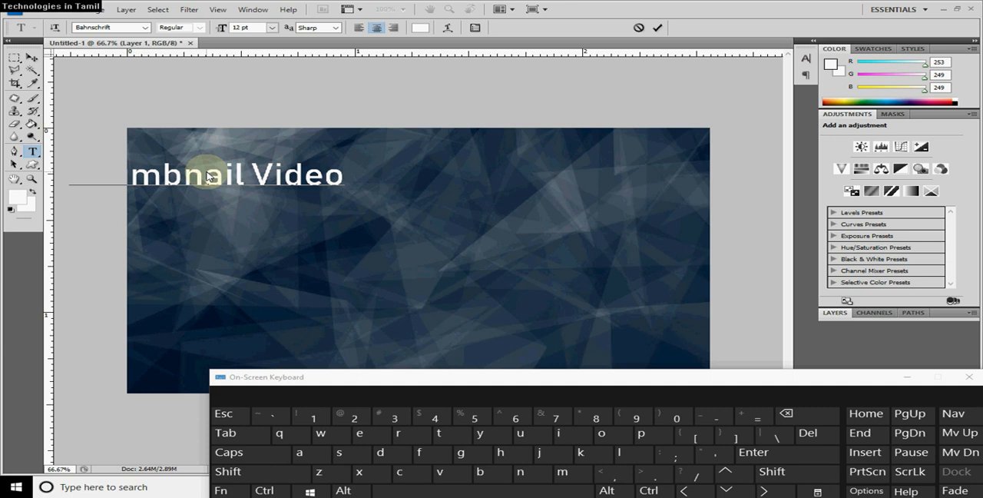
click(31, 58)
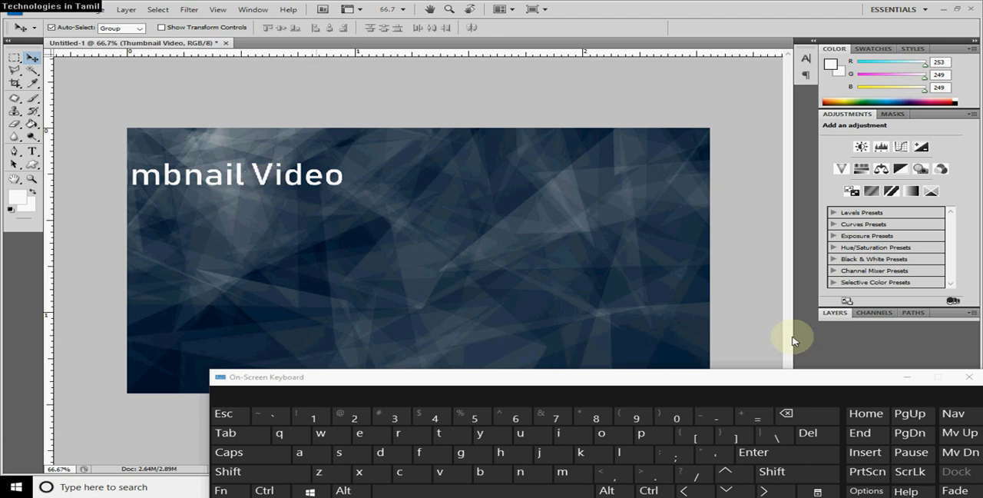
Show the document's layers and move the On-Screen Keyboard down to uncover the layer list.
click(874, 313)
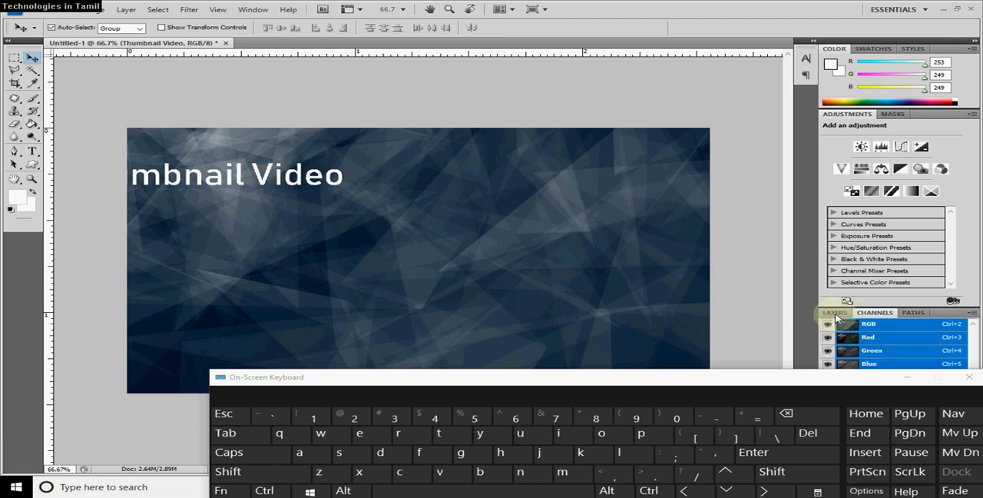
click(836, 313)
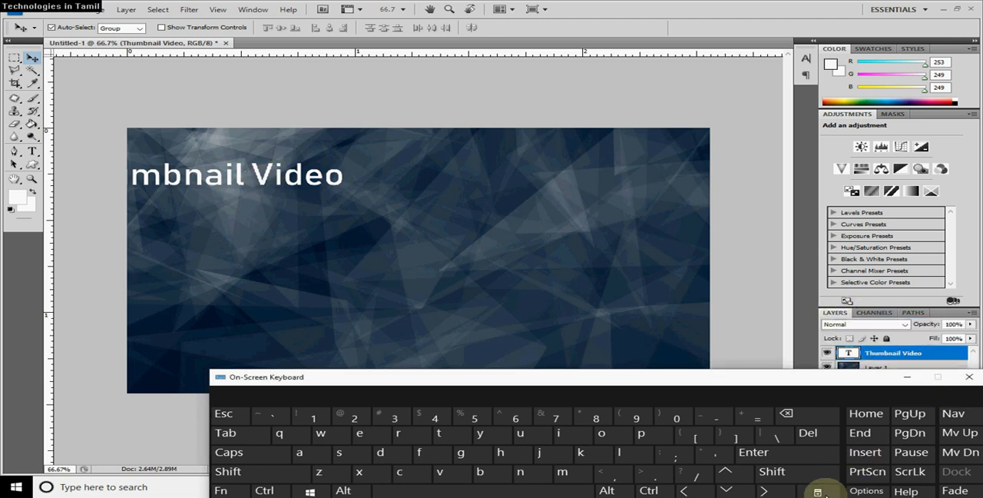
drag(742, 377, 614, 456)
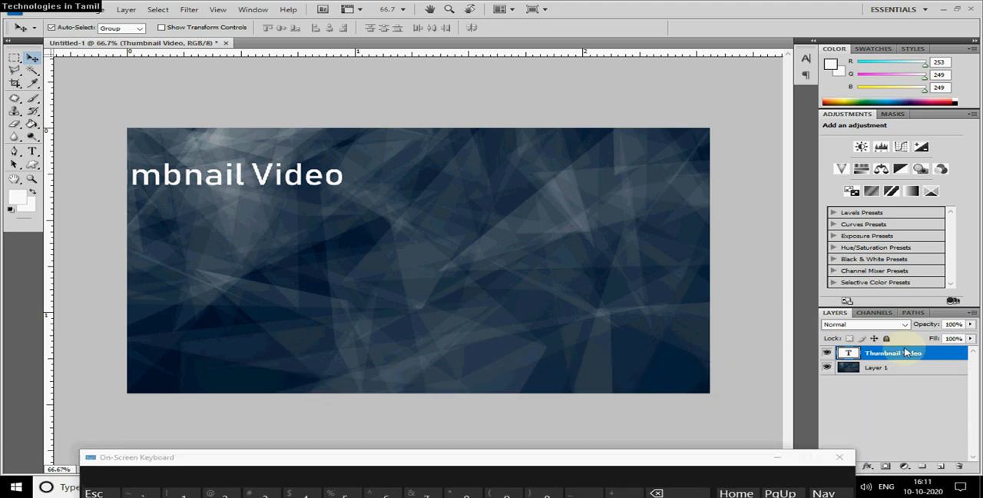
Select the Thumbnail Video layer through its text on the canvas, and switch the selection to Layer 1.
right_click(299, 180)
right_click(293, 177)
right_click(295, 171)
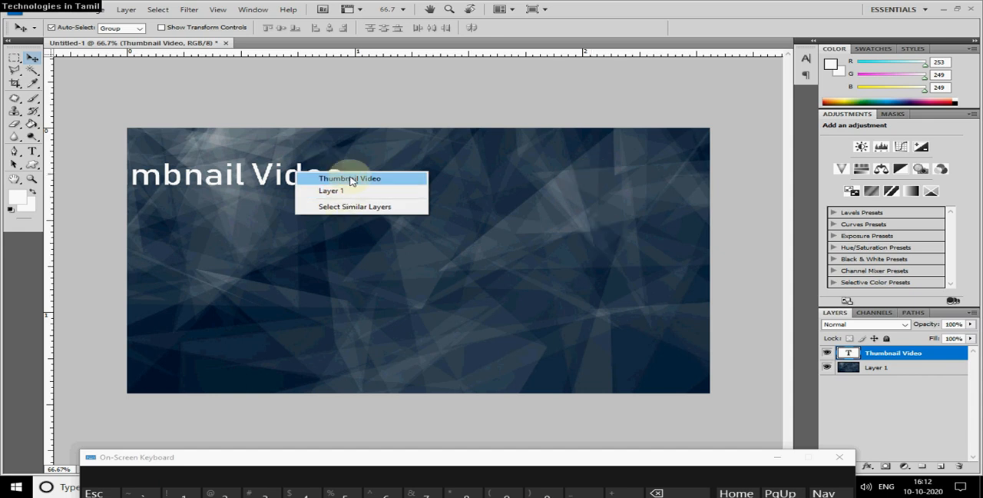
click(349, 179)
right_click(324, 182)
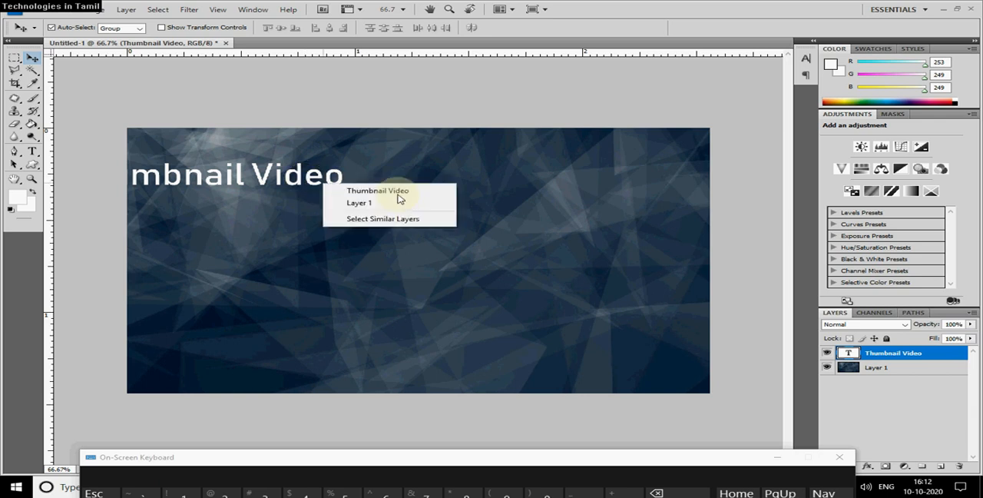
right_click(492, 231)
click(513, 235)
drag(513, 235, 360, 239)
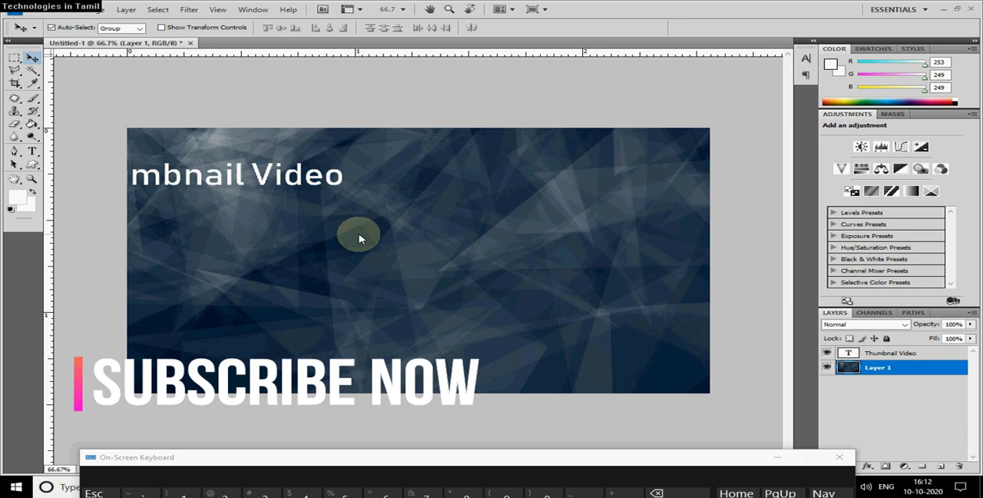
Select the Thumbnail Video layer and move its text right until the whole title lies inside the canvas.
right_click(315, 177)
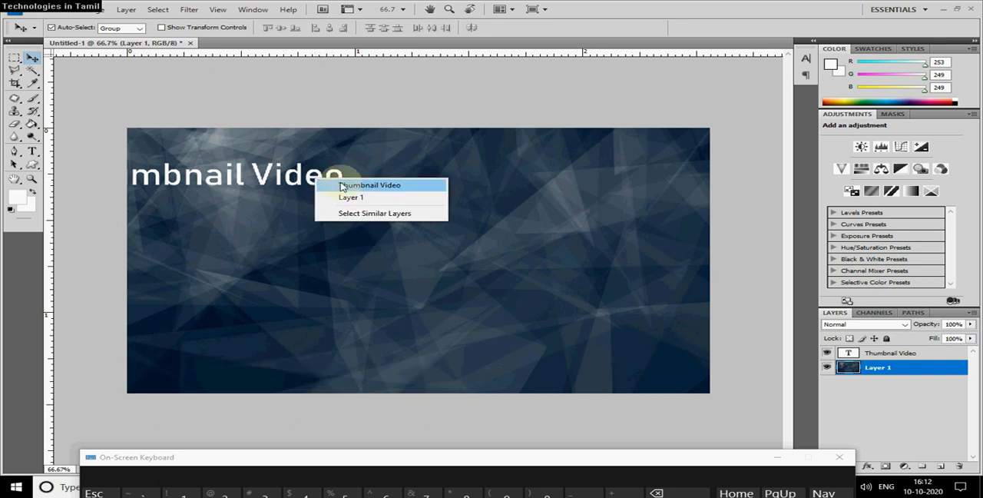
click(406, 189)
drag(308, 183, 372, 187)
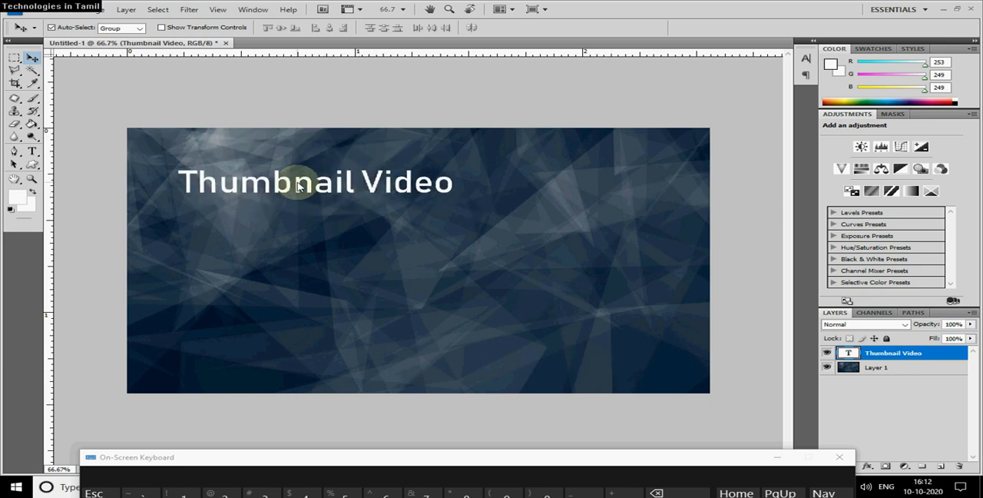
Select all the text of the Thumbnail Video title with the Type tool and set its font size to 18 pt.
click(32, 153)
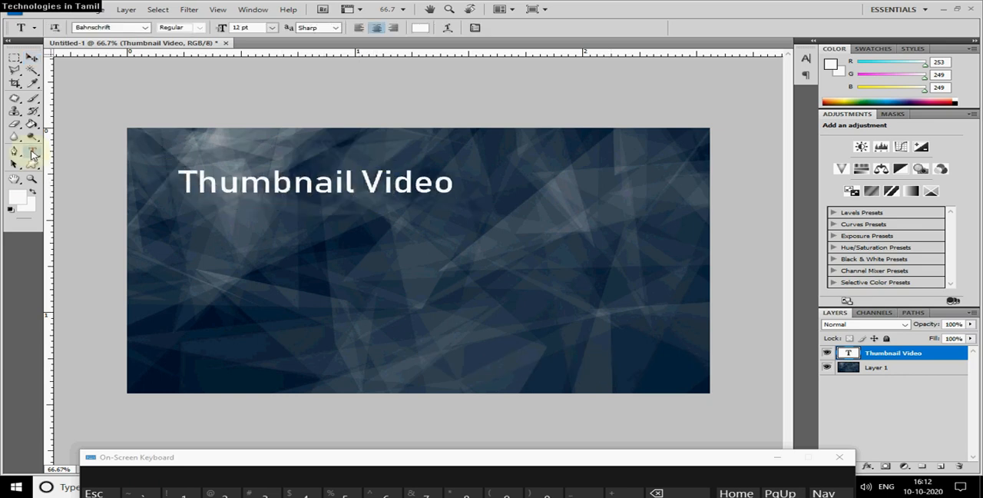
click(286, 188)
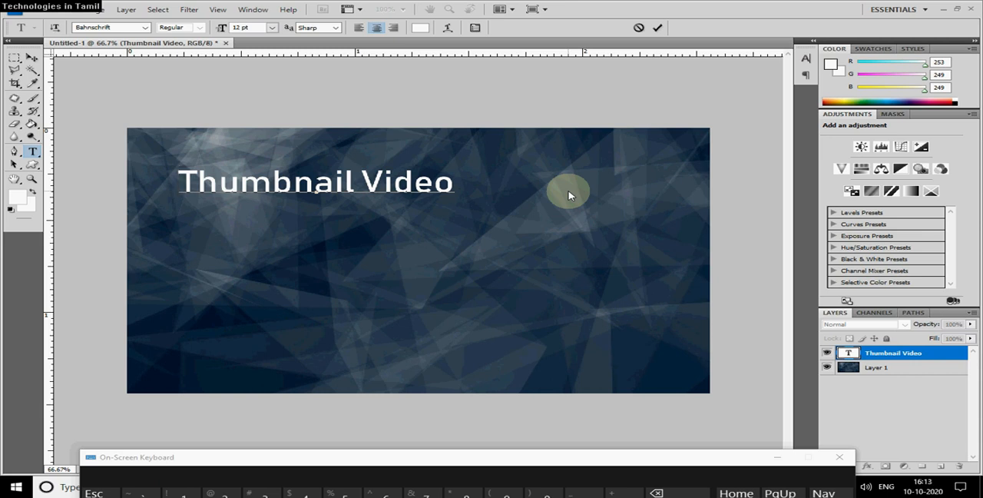
key(shift+Right)
key(shift+Right)
key(shift+Right)
key(shift+Right)
key(shift+Right)
key(shift+Right)
key(shift+Right)
key(shift+Right)
key(shift+Right)
key(shift+Right)
key(shift+Right)
key(shift+Right)
key(shift+Right)
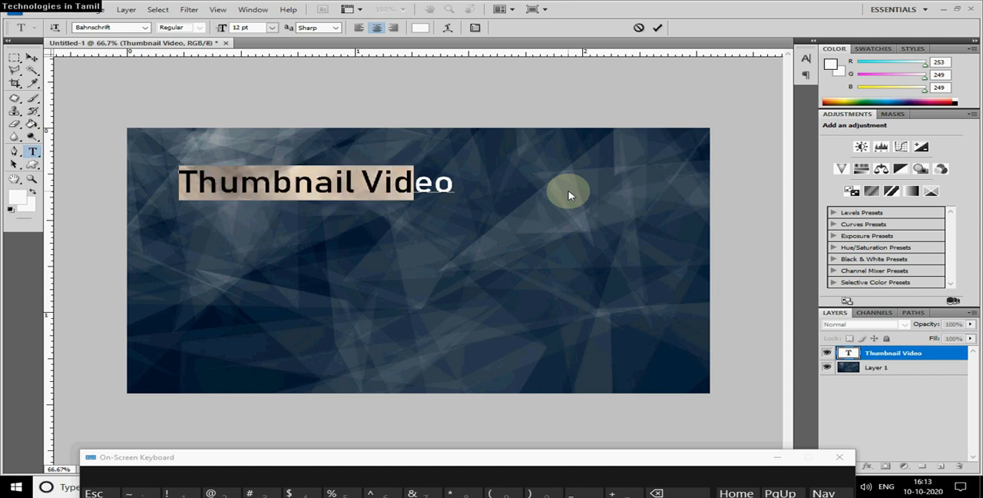
key(shift+Right)
key(shift+Right)
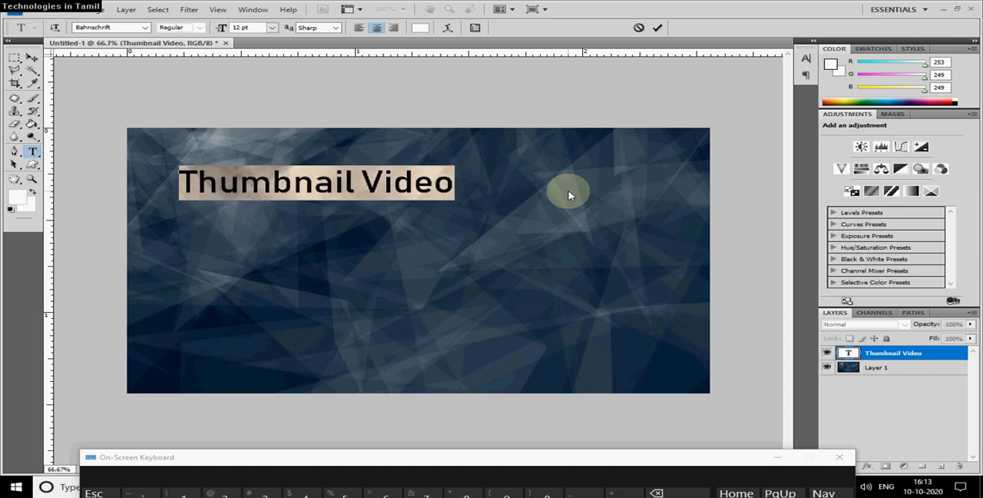
click(138, 28)
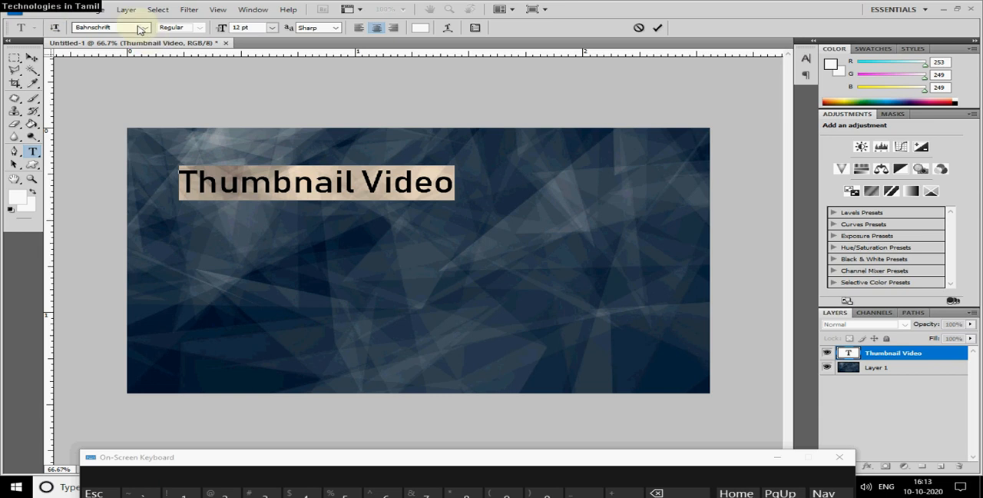
click(272, 28)
click(263, 130)
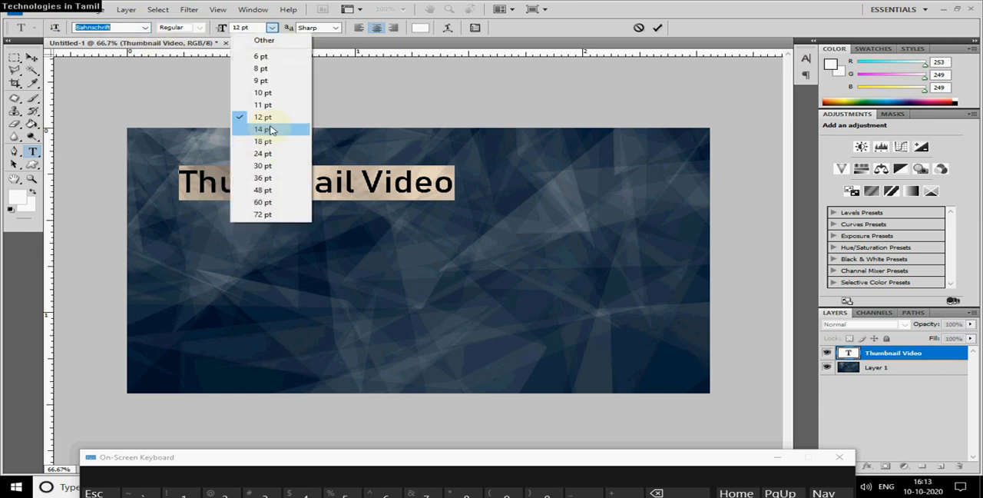
click(270, 28)
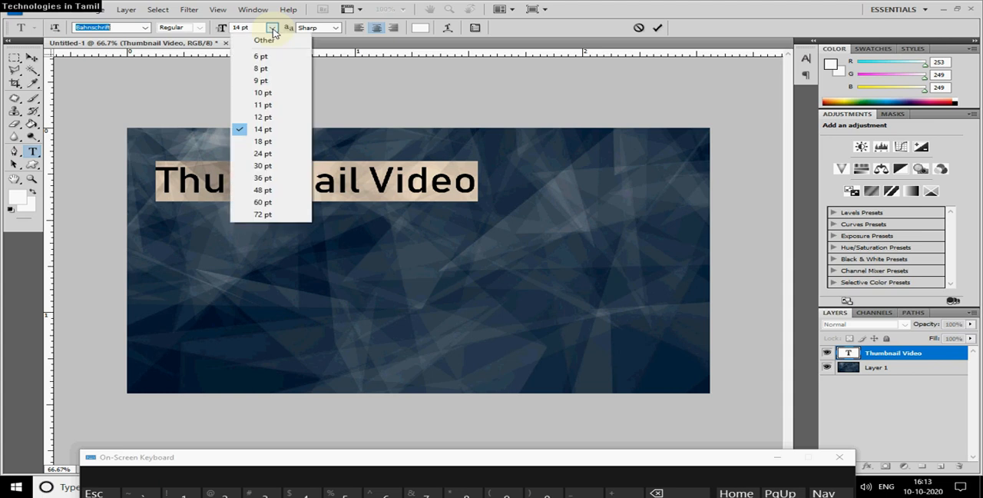
click(280, 144)
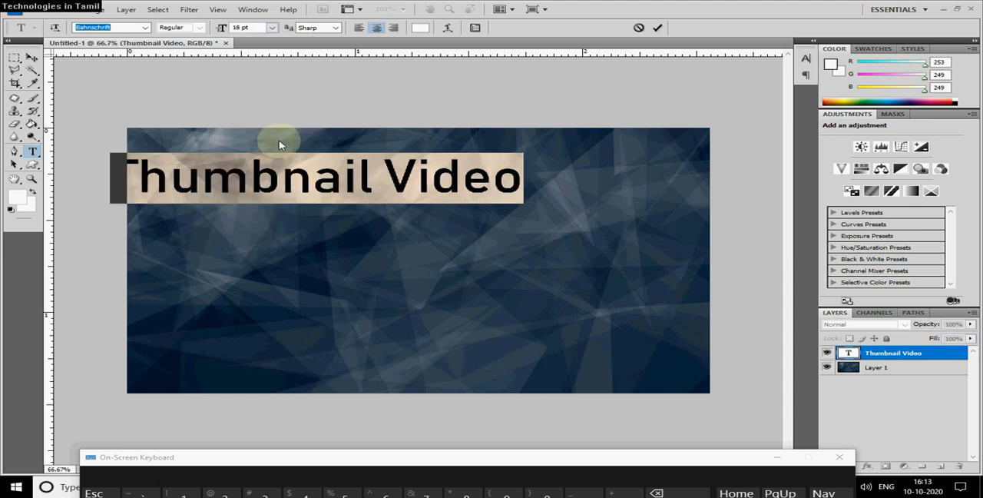
Set the title's font to Bernard MT Condensed and move the text right, near the middle of the canvas's upper part.
click(144, 28)
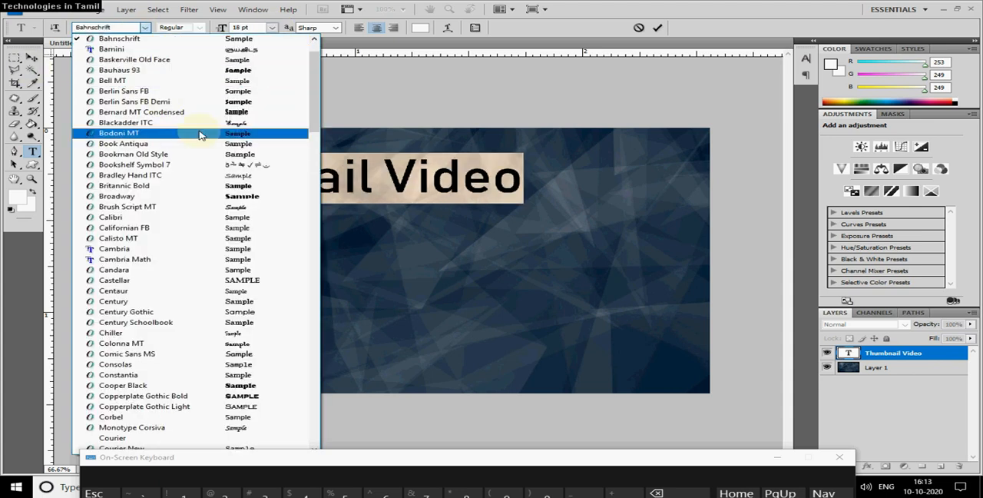
click(198, 111)
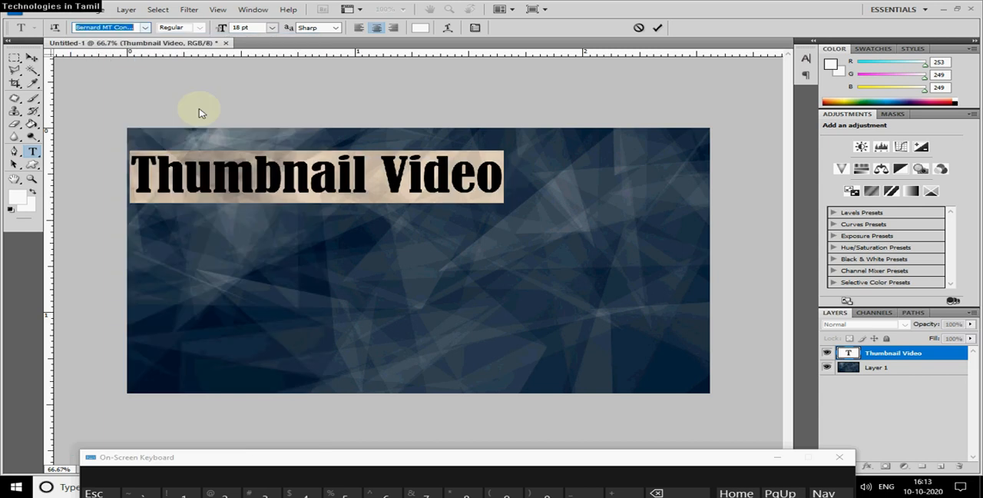
click(33, 58)
drag(351, 183, 432, 183)
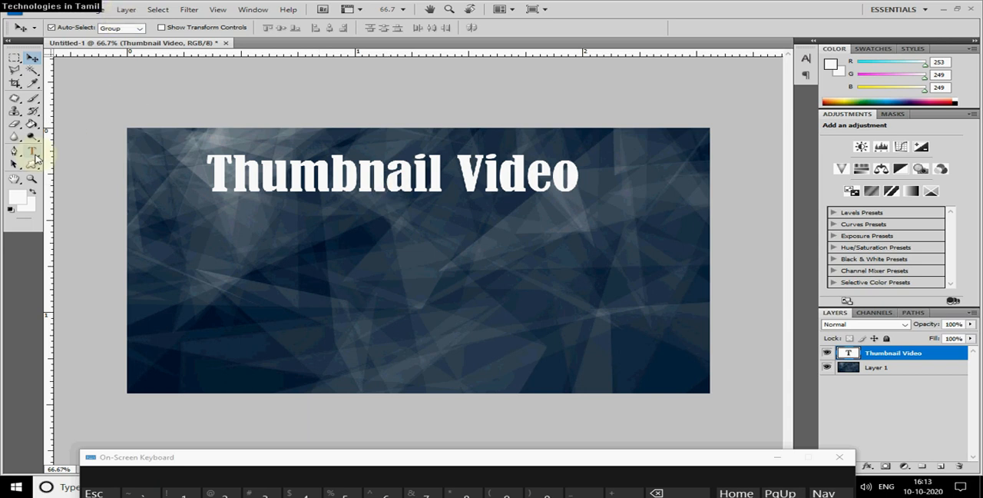
click(125, 9)
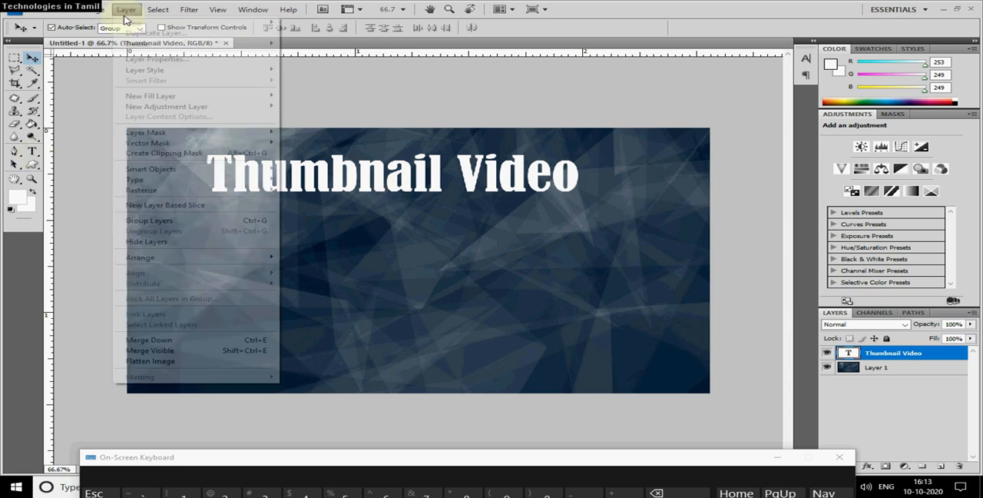
mouse_move(209, 71)
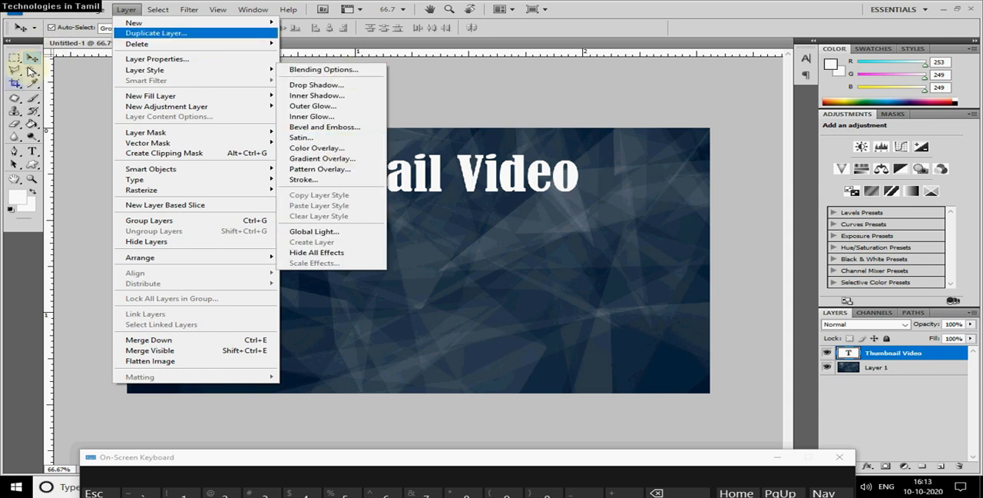
mouse_move(80, 7)
mouse_move(129, 11)
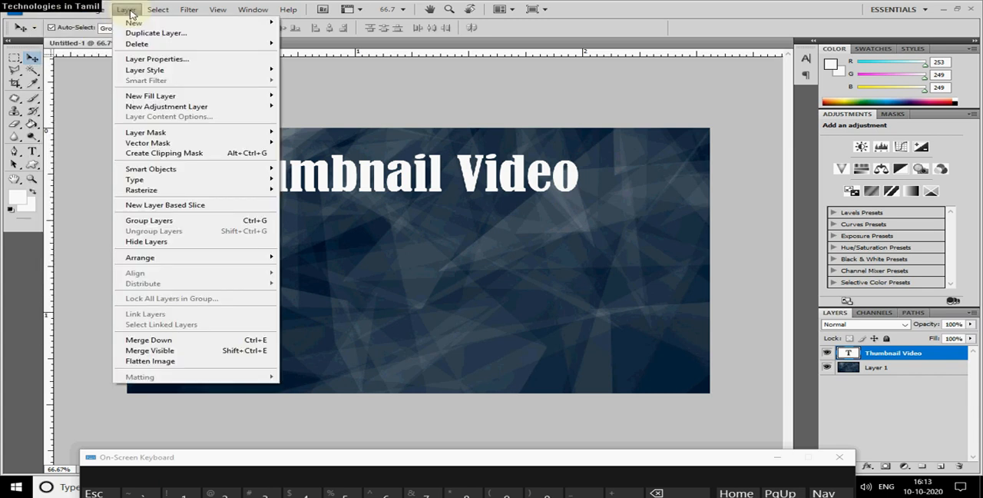
click(469, 184)
Select the Thumbnail Video layer through its text on the canvas and add a Color Overlay layer style to it.
right_click(470, 184)
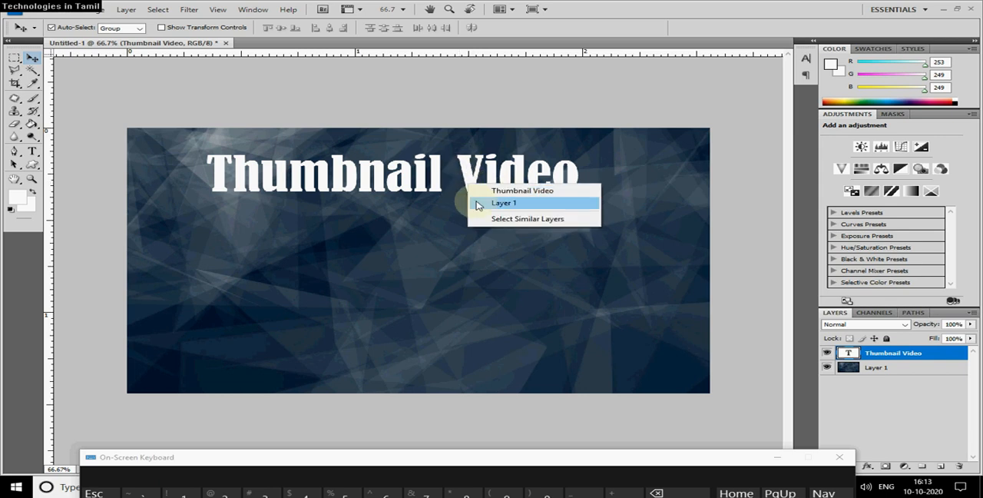
click(516, 192)
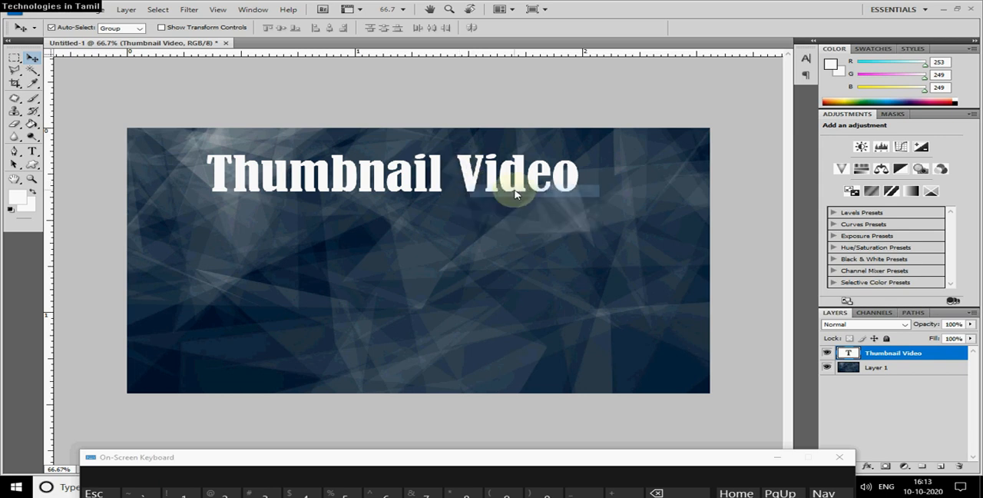
click(126, 9)
mouse_move(157, 9)
mouse_move(126, 9)
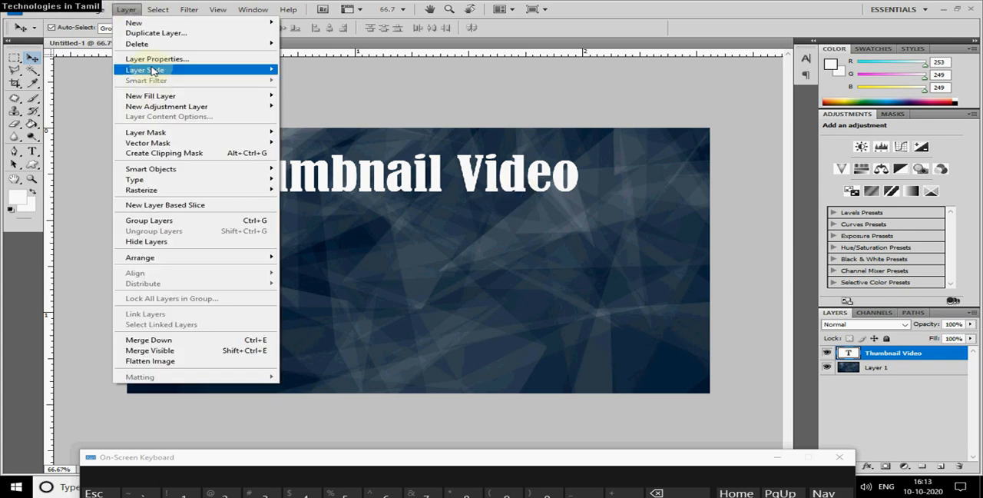
mouse_move(158, 69)
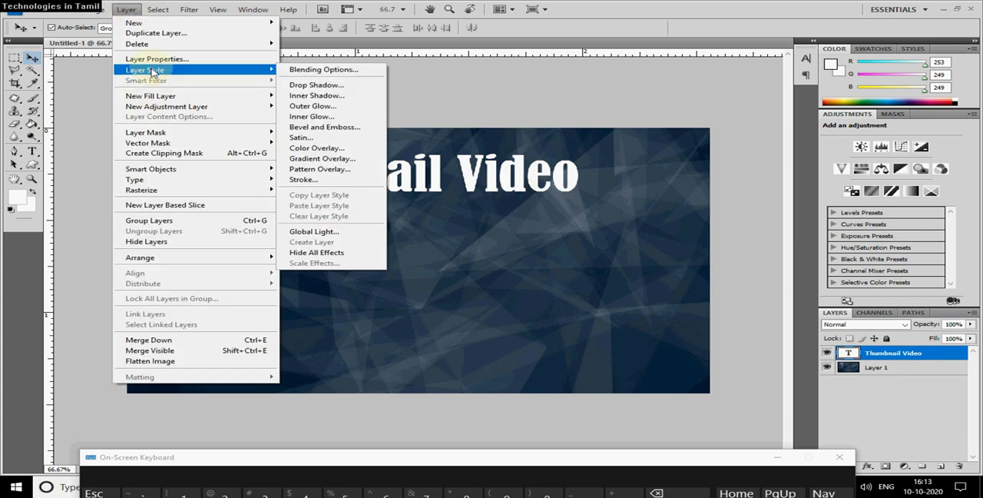
click(350, 151)
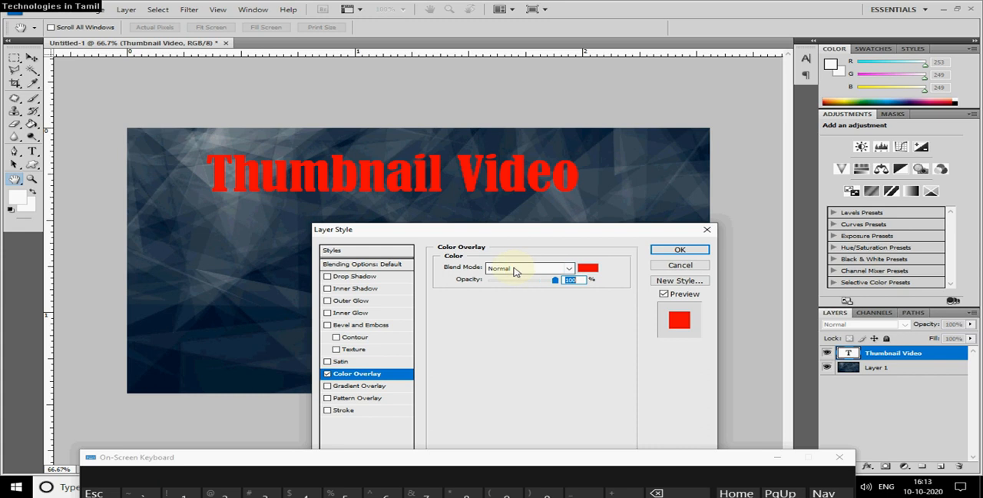
Set the title's overlay color to bright cyan at full saturation and apply the layer style.
click(589, 269)
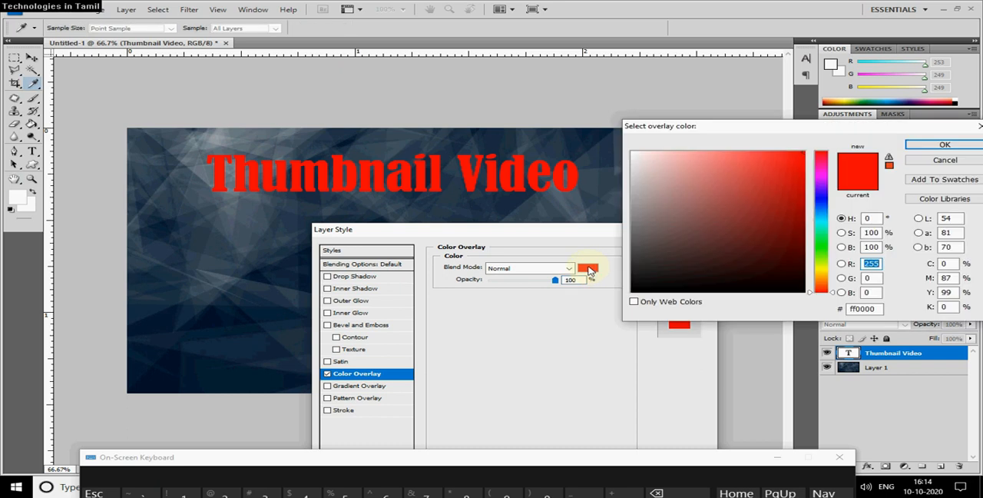
click(821, 209)
drag(821, 220, 824, 228)
click(944, 144)
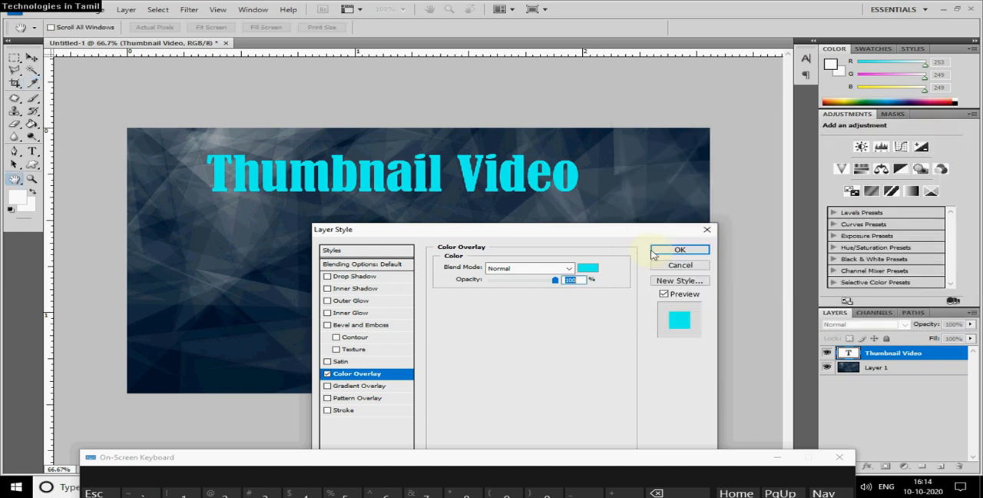
click(660, 252)
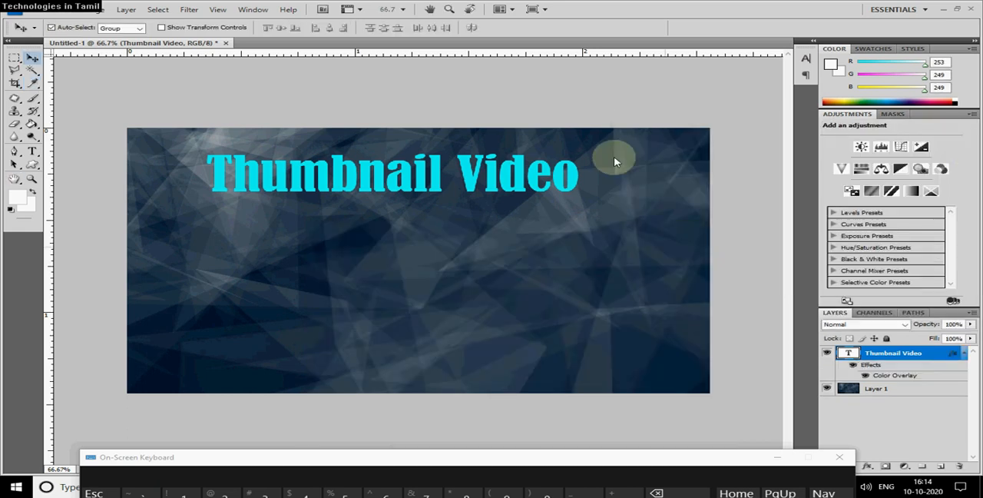
Add a Drop Shadow with the default settings to the Thumbnail Video layer, toggling it off and on to compare before applying.
click(126, 9)
mouse_move(178, 72)
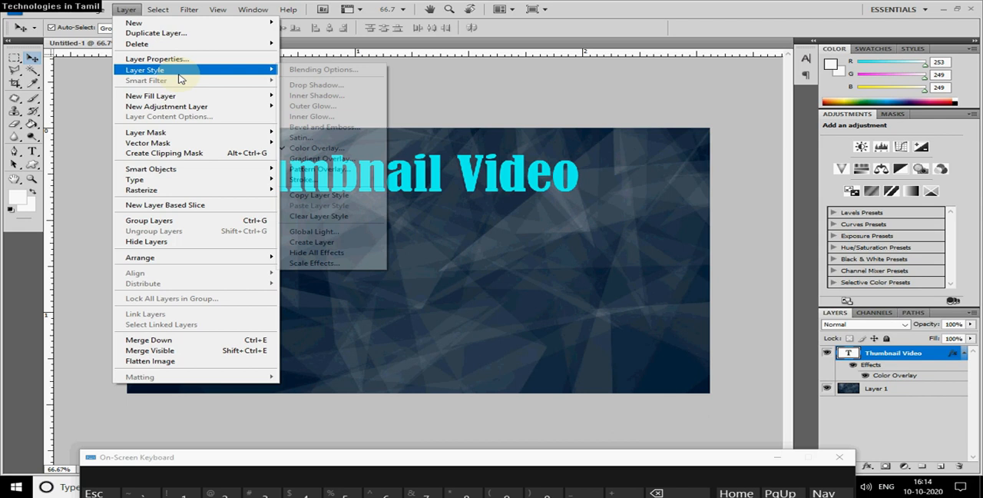
click(316, 85)
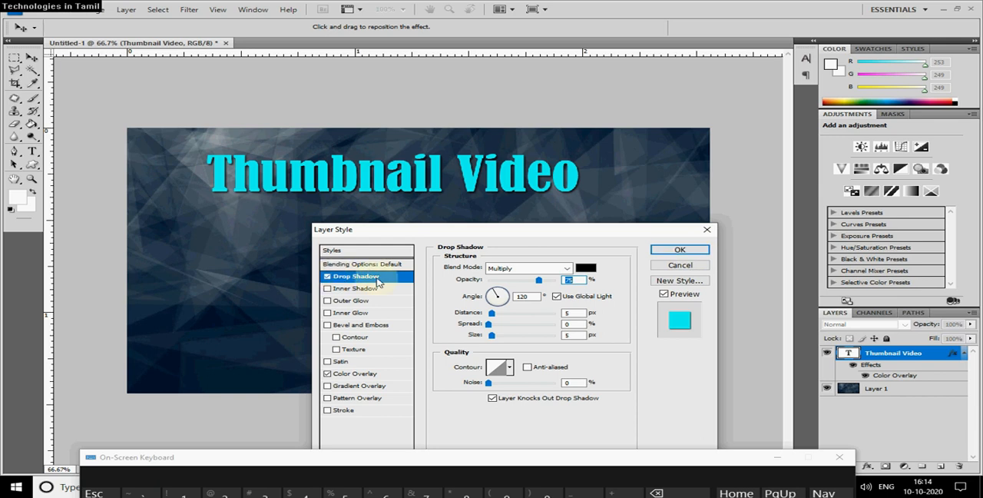
click(328, 276)
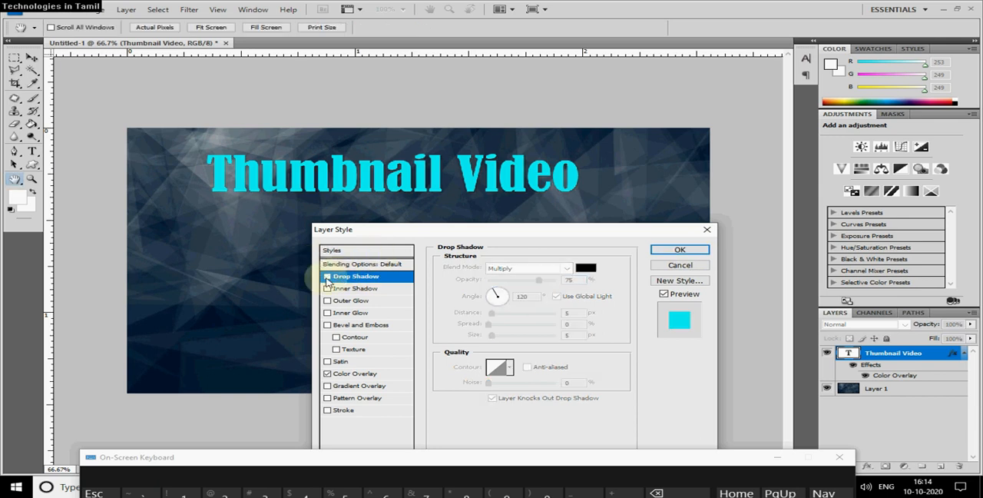
click(327, 276)
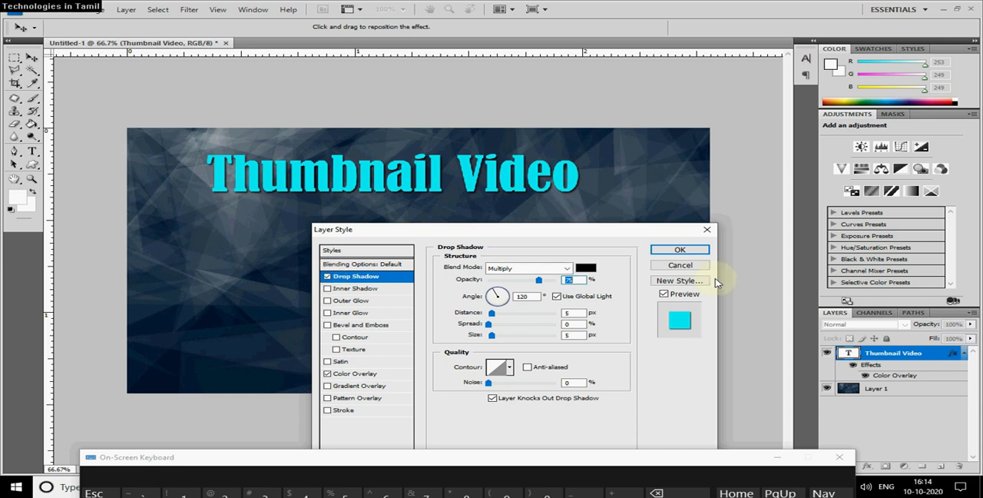
click(696, 250)
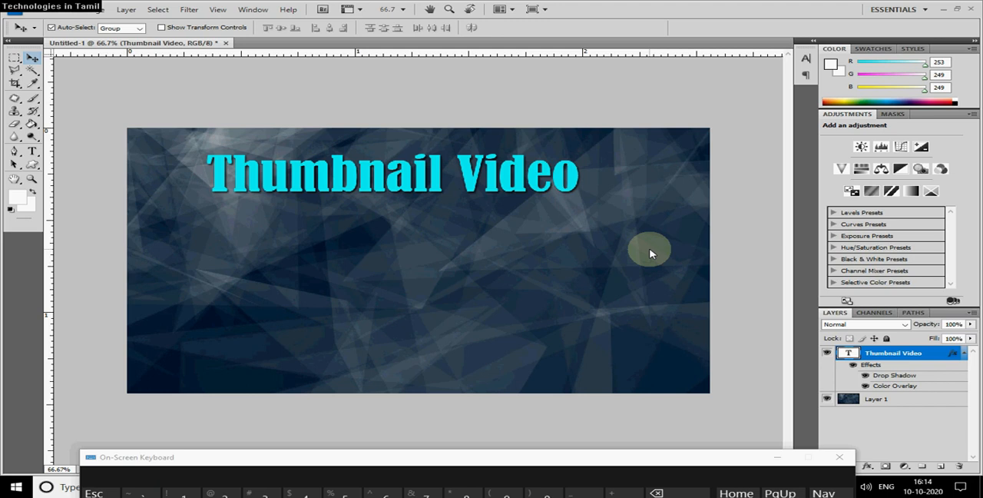
Save the thumbnail to the Desktop as a JPEG copy named thumbnail, with Maximum quality 12 and the Progressive format option.
click(44, 10)
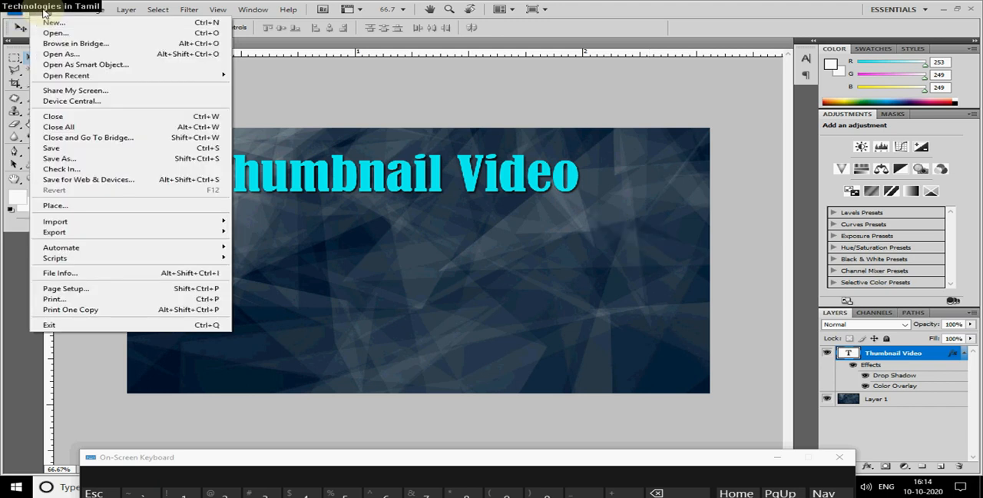
click(67, 152)
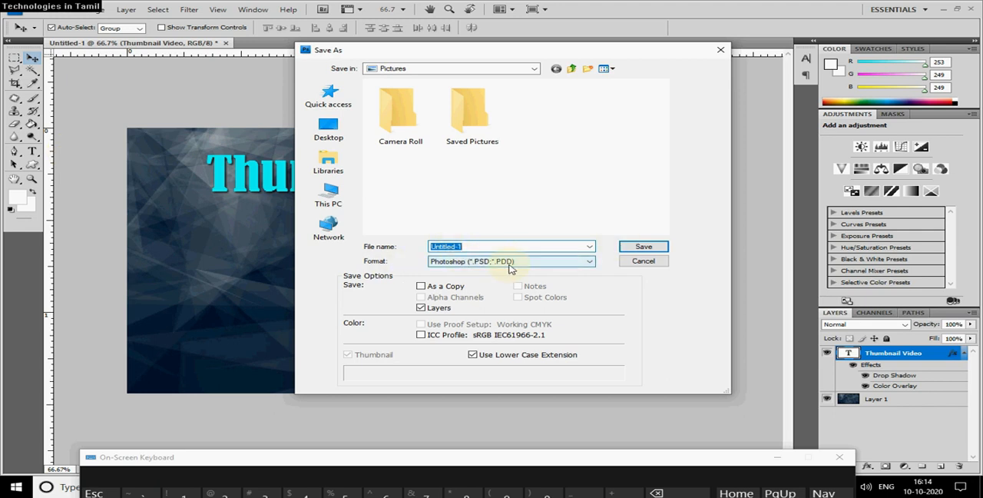
click(510, 265)
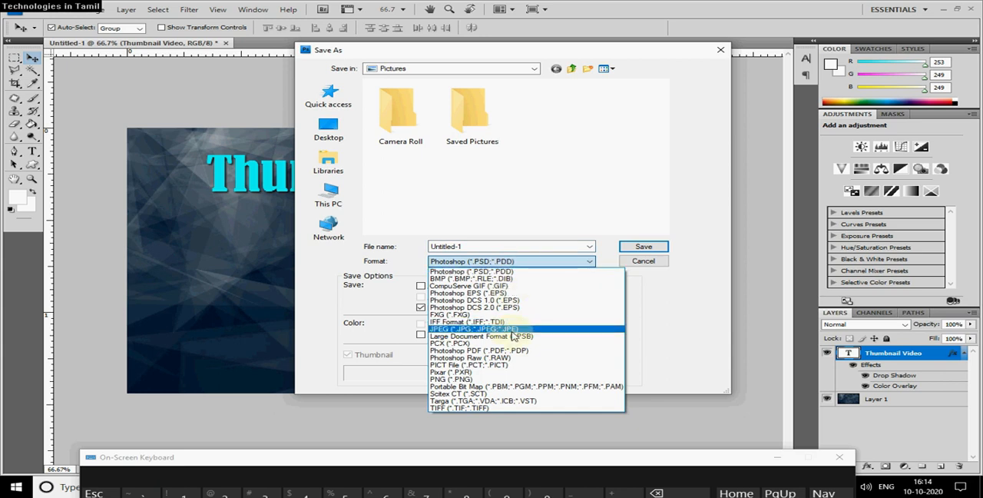
click(456, 333)
drag(440, 245, 476, 253)
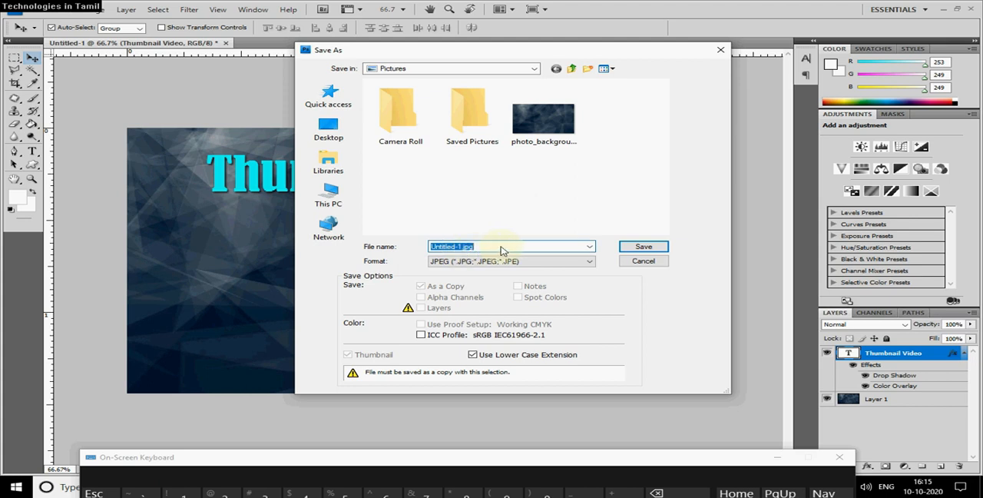
click(331, 132)
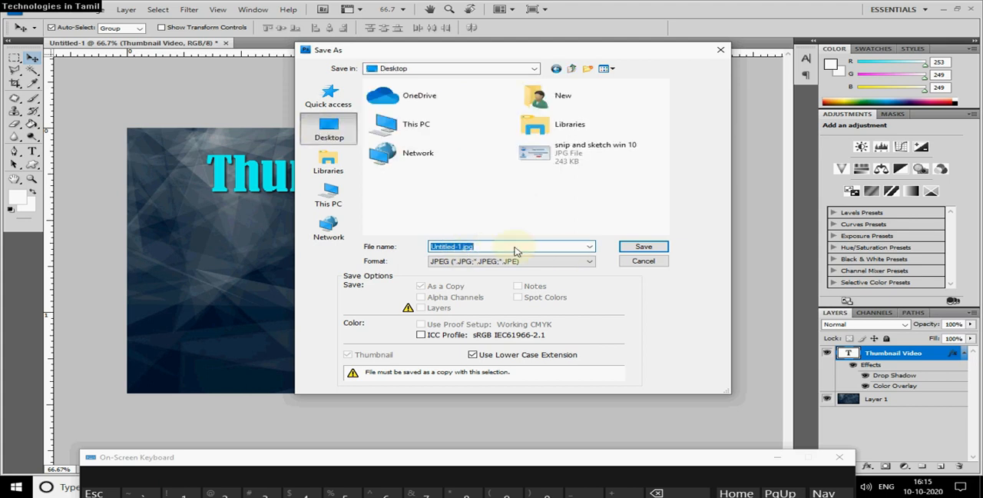
text(thumbnail)
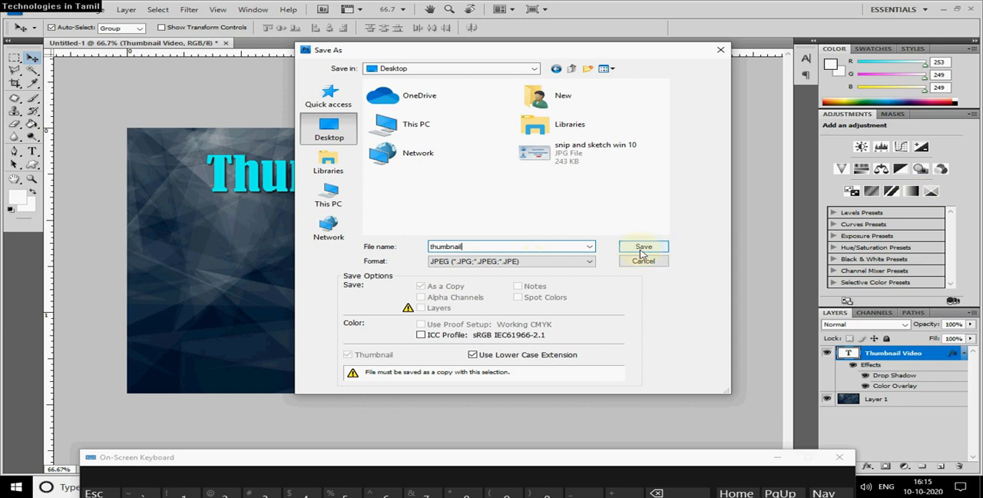
click(642, 248)
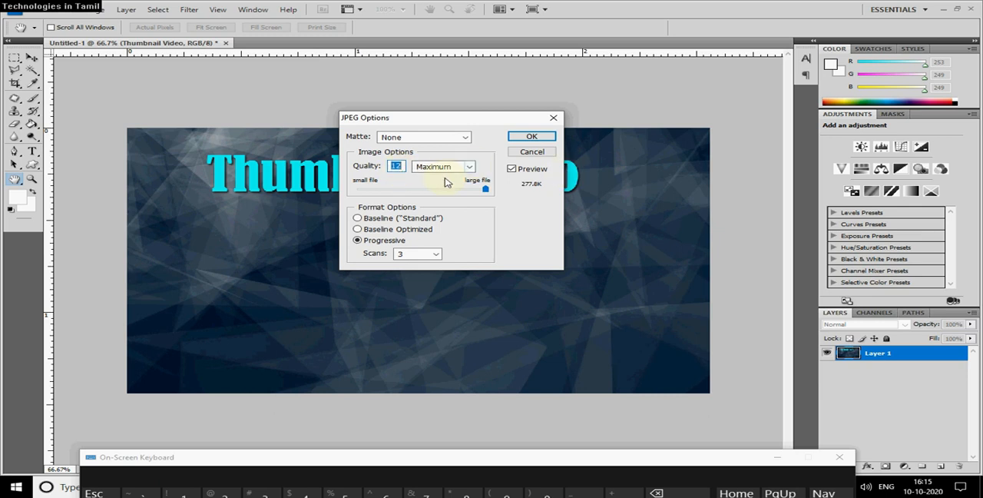
click(531, 137)
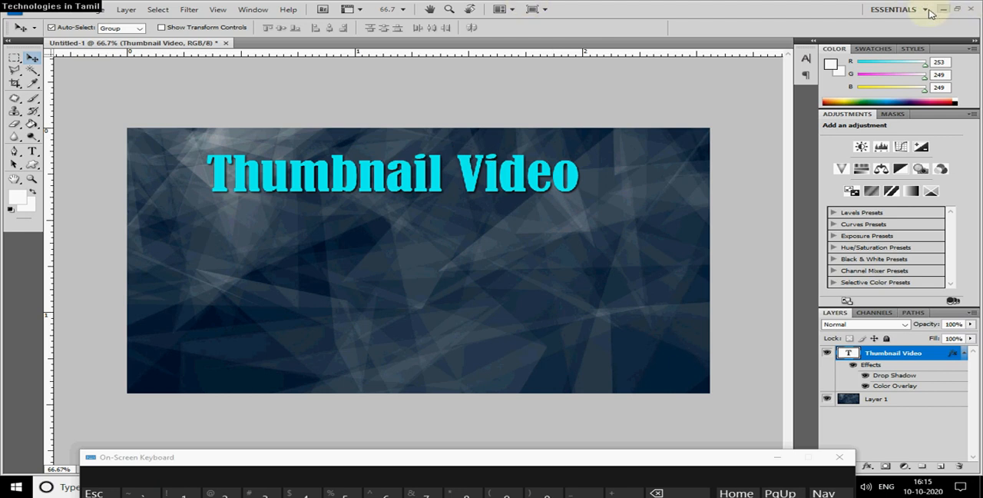
Minimize Photoshop to check the saved thumbnail file on the desktop, close the On-Screen Keyboard, and return to Photoshop.
click(942, 10)
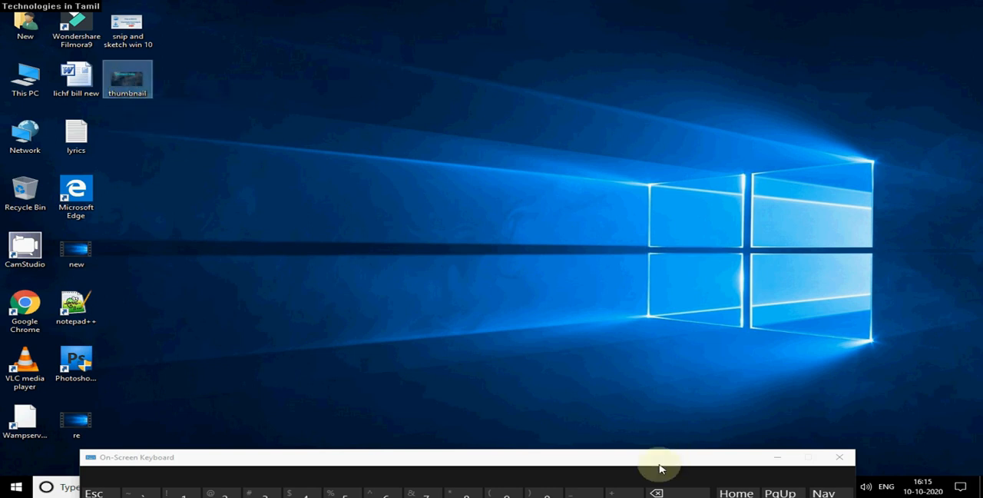
drag(659, 460, 684, 346)
click(866, 342)
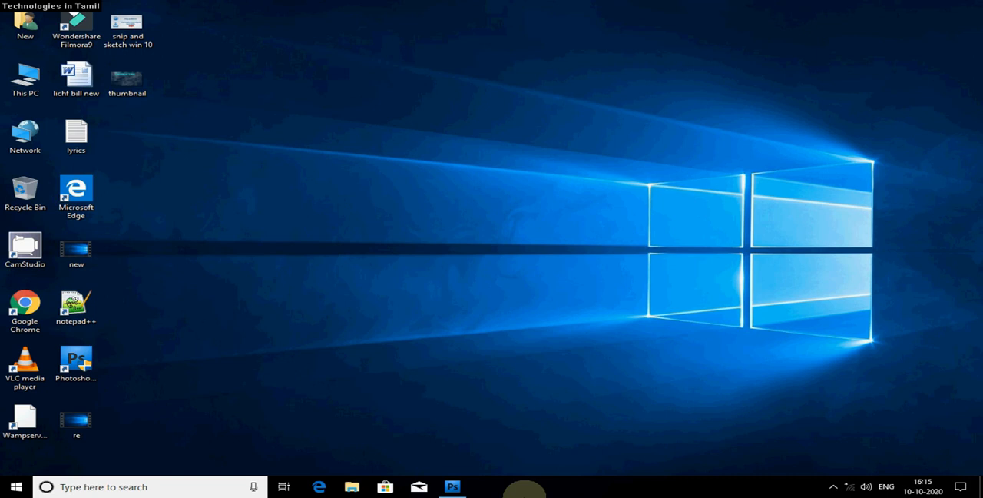
click(832, 489)
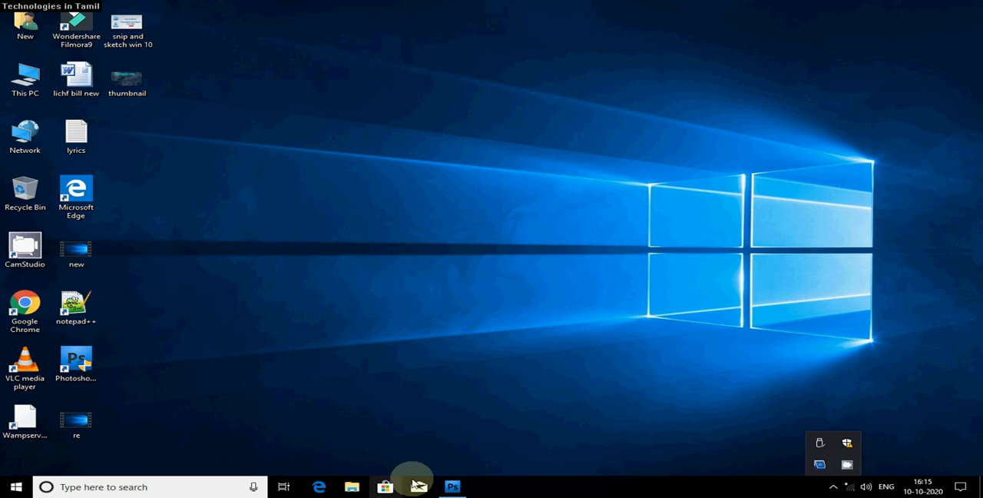
click(450, 483)
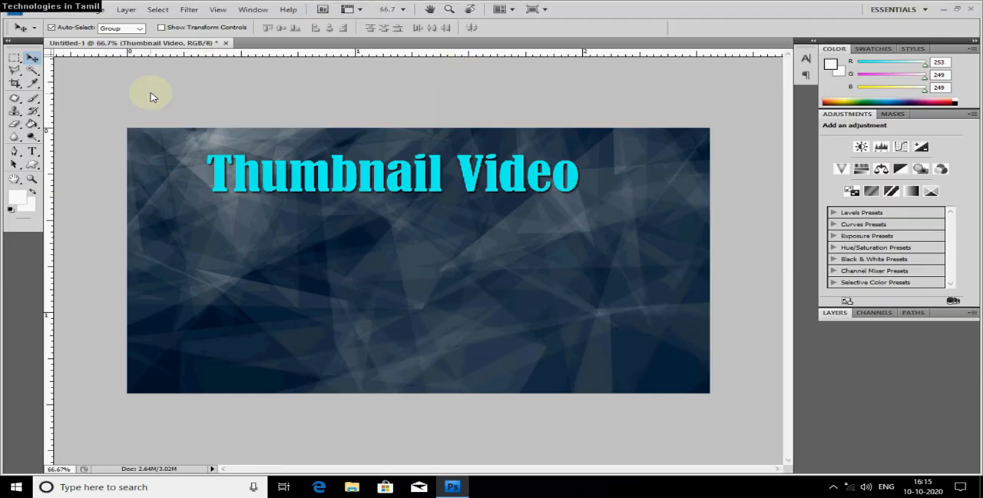
click(42, 11)
click(38, 28)
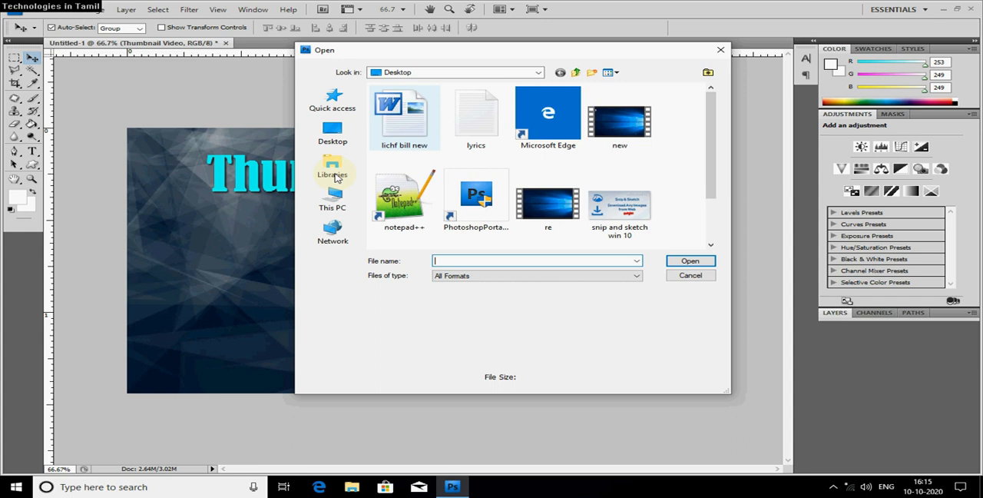
click(334, 136)
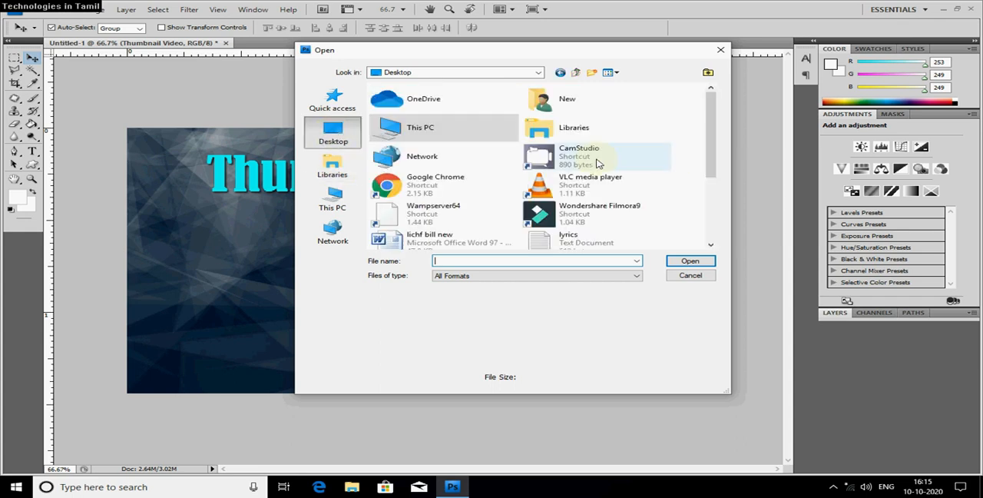
click(720, 49)
Open the image uninstall-icon-png-0.png from the Pictures folder under This PC.
click(40, 11)
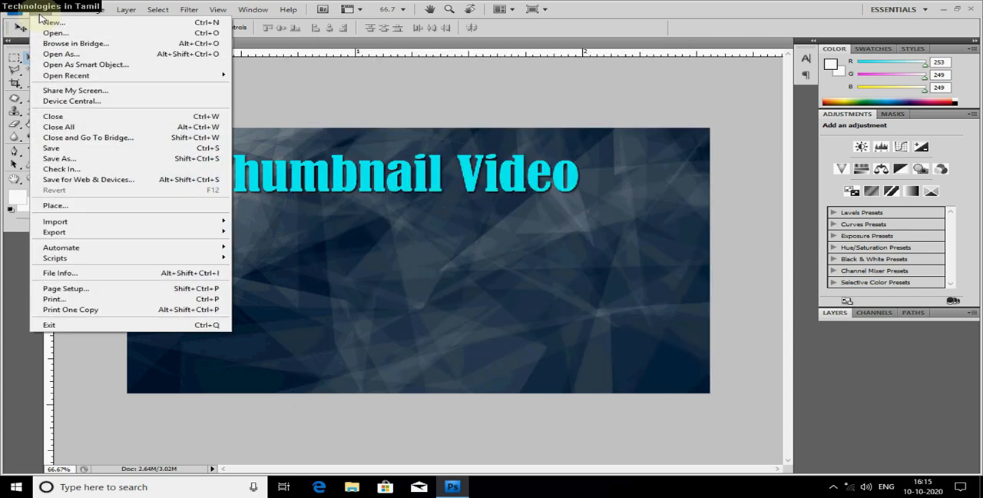
click(46, 31)
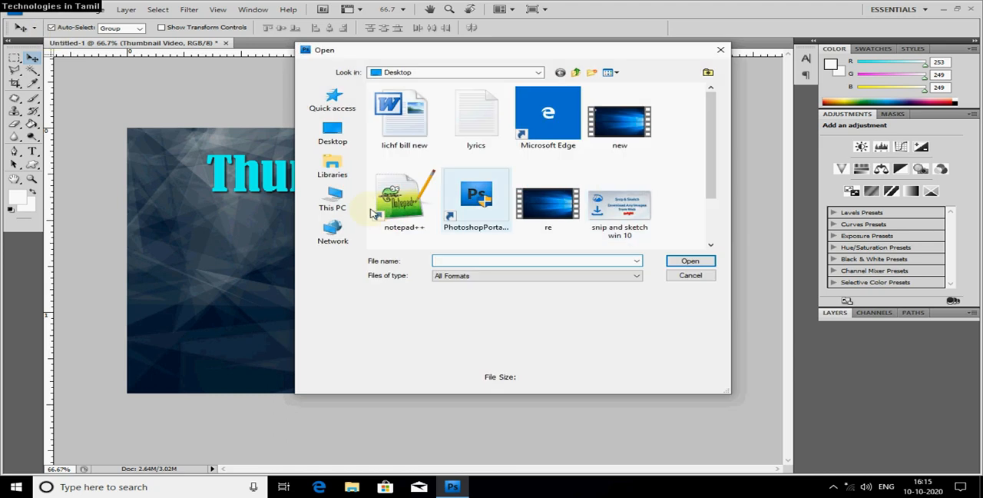
click(333, 202)
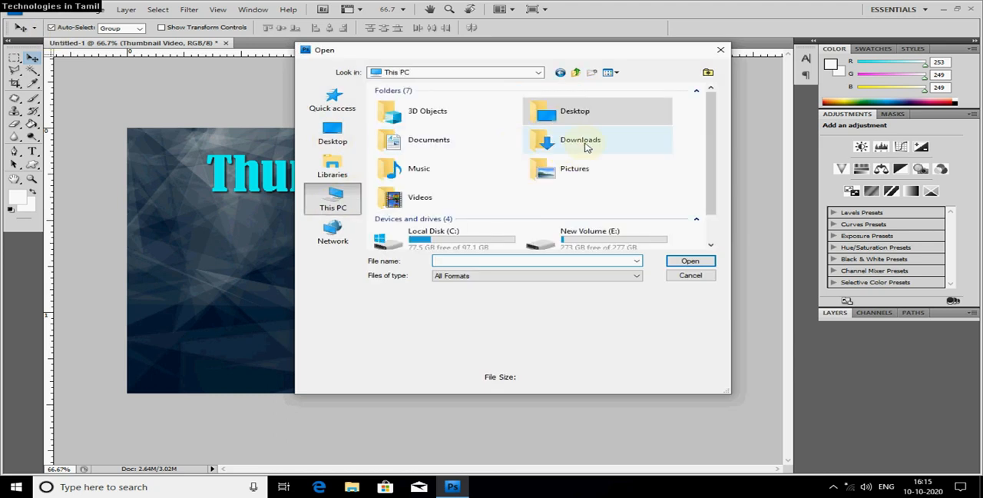
double_click(584, 141)
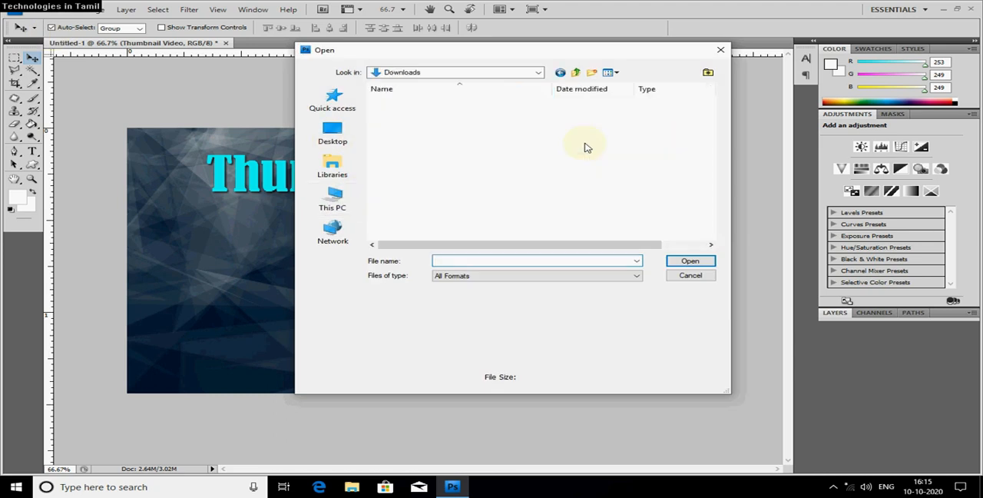
click(578, 76)
double_click(578, 165)
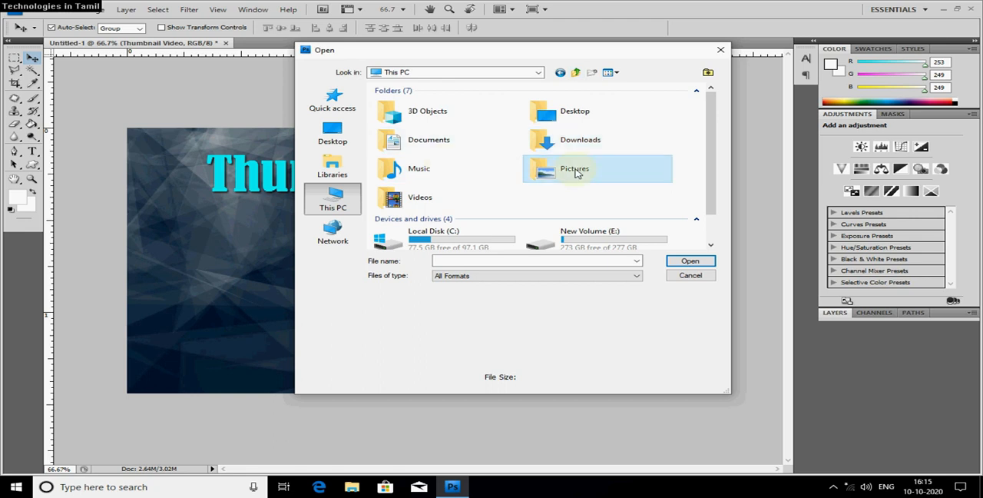
double_click(603, 135)
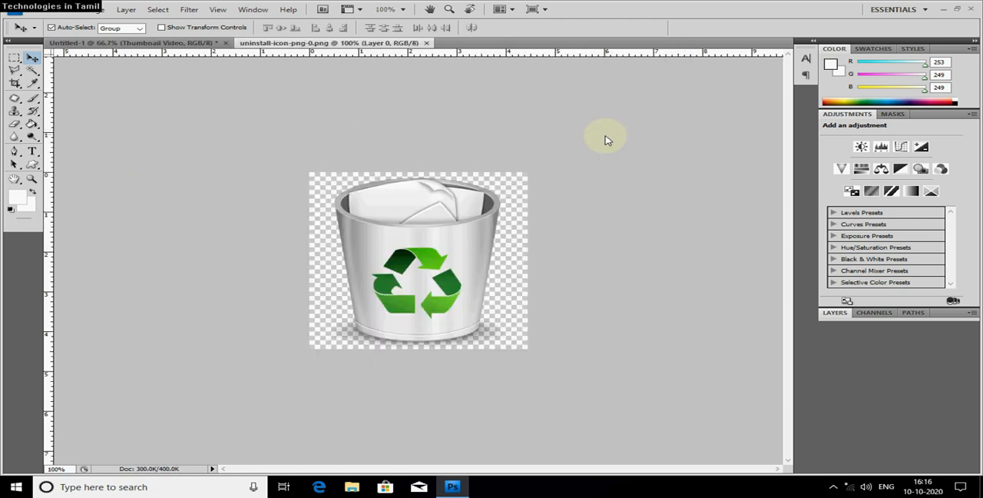
Copy the recycle bin image into the Untitled-1 thumbnail document and place it below the Thumbnail Video title.
click(187, 42)
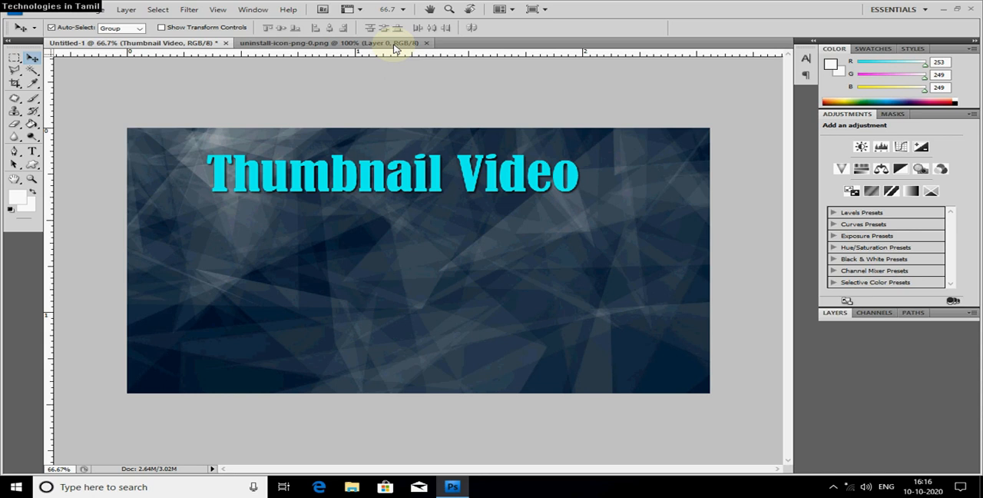
click(383, 43)
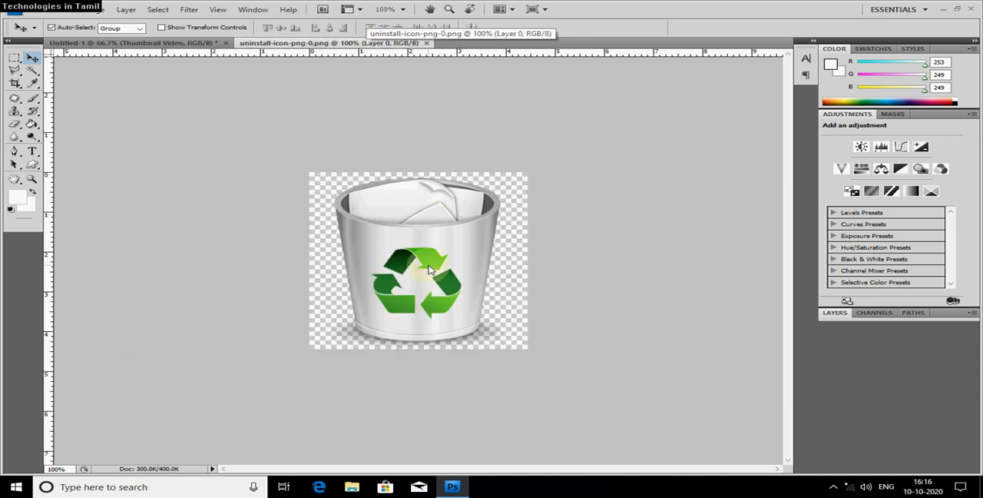
drag(436, 274, 379, 282)
click(308, 43)
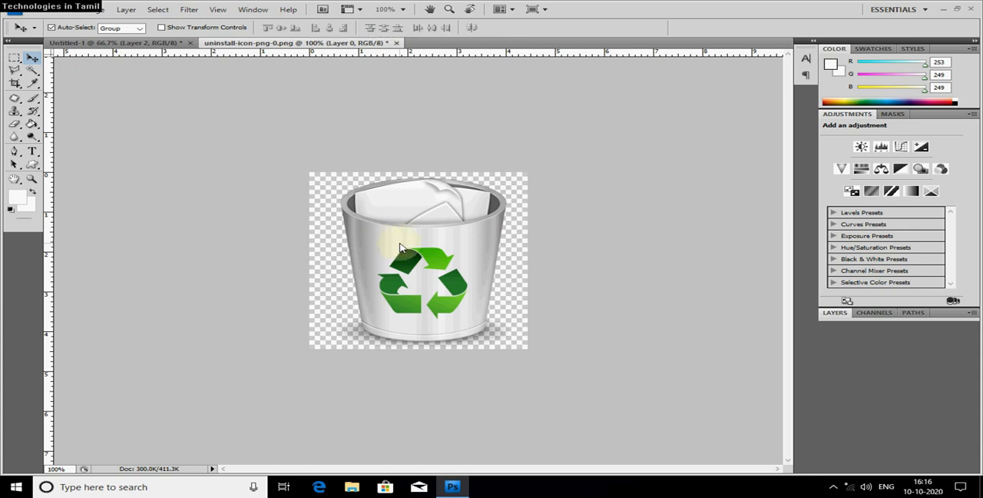
click(121, 46)
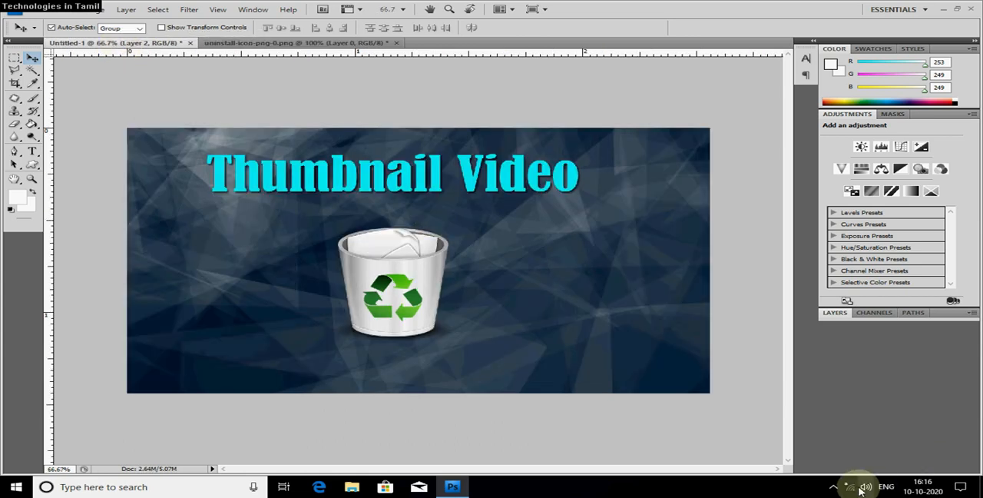
click(833, 488)
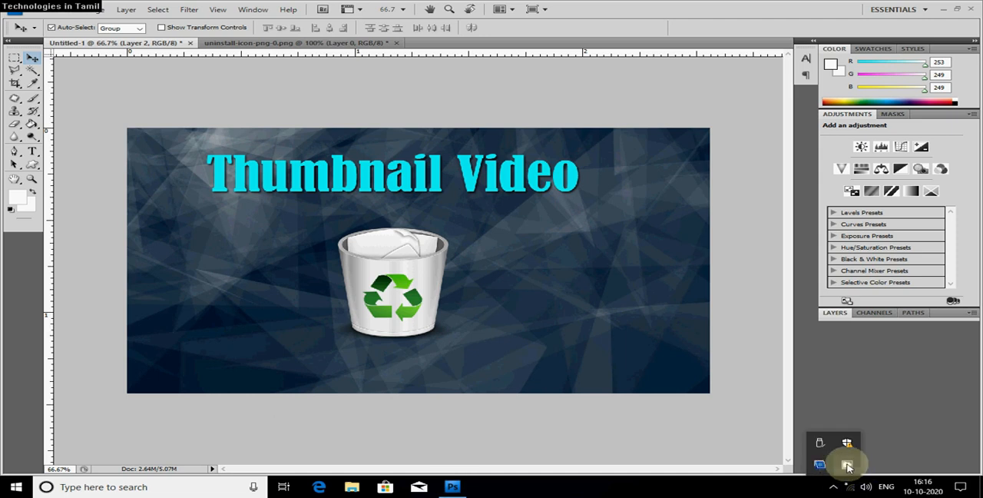
right_click(846, 464)
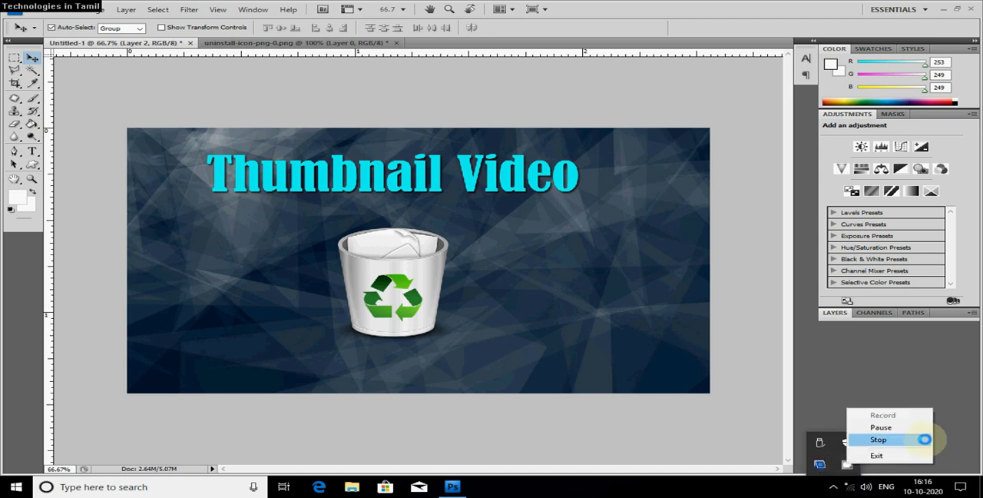
click(925, 439)
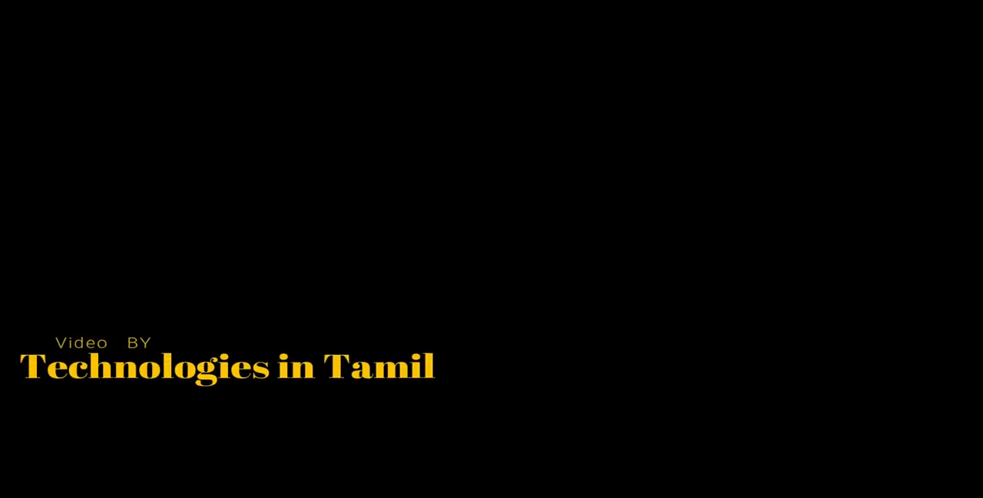